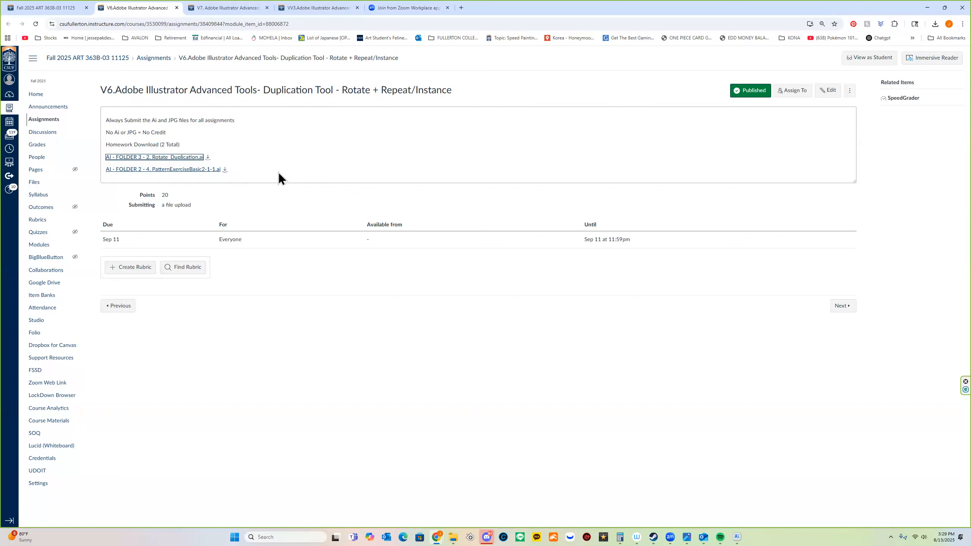
Open the preview of the 'AI - FOLDER 3 - 2. Rotate_Duplication.ai' attachment from the assignment page.
{"action": "left_click", "coordinate": [179, 157]}
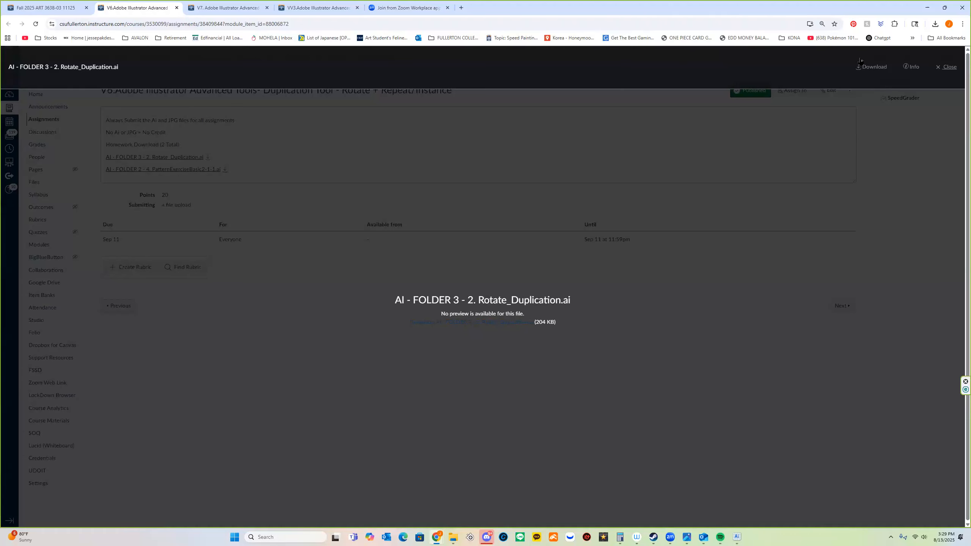
Close the file preview and switch to the Illustrator window from the taskbar.
{"action": "left_click", "coordinate": [953, 71]}
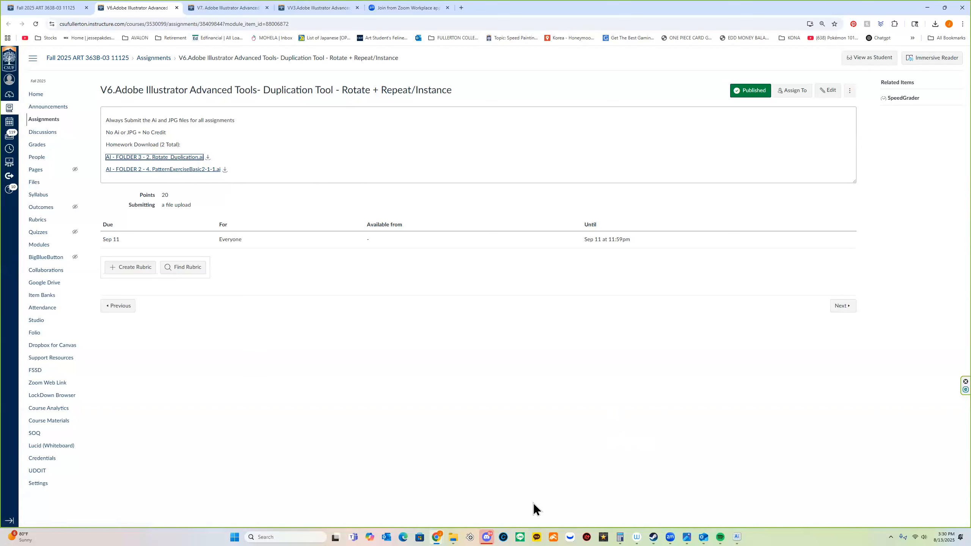
{"action": "mouse_move", "coordinate": [741, 534]}
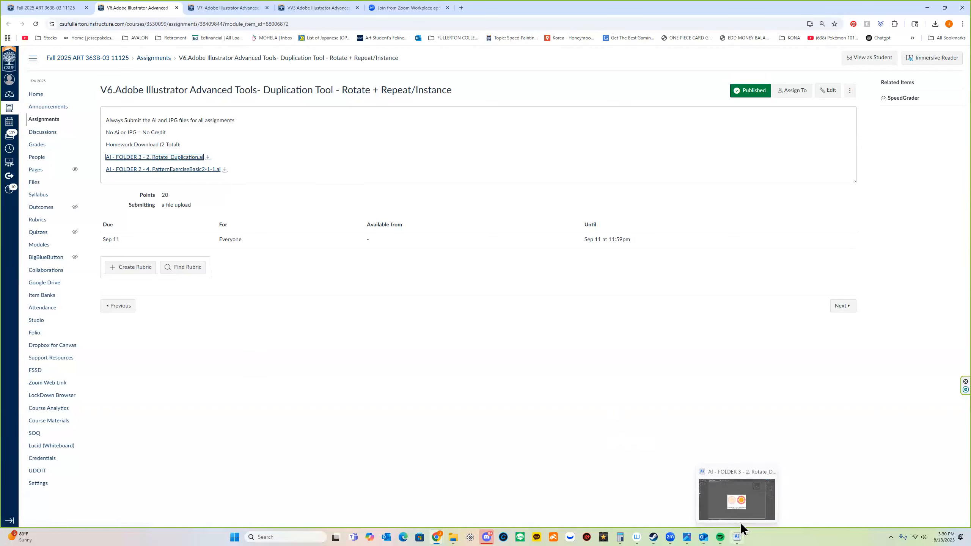
{"action": "left_click", "coordinate": [740, 521]}
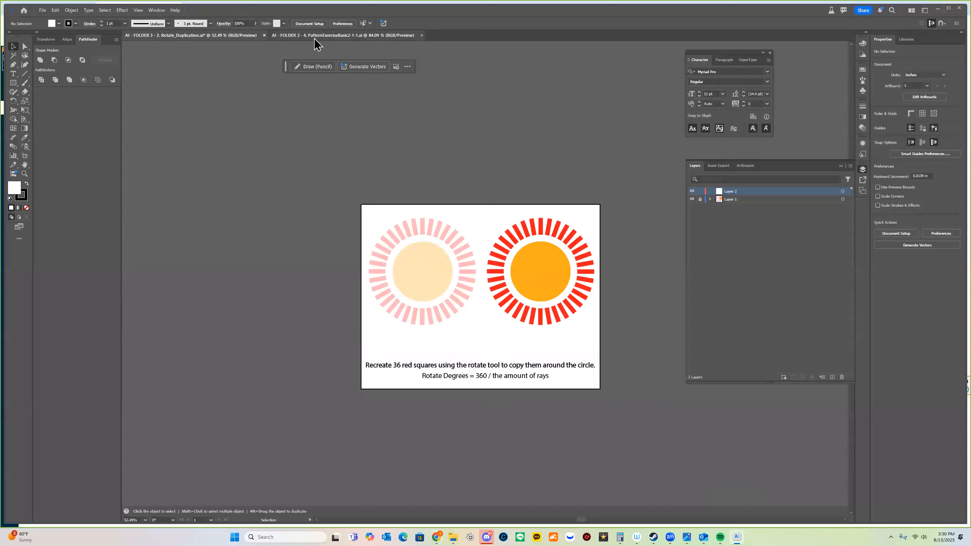
Settle on the Rotate_Duplication.ai document tab and select the Rectangle tool.
{"action": "left_click", "coordinate": [311, 37]}
{"action": "left_click", "coordinate": [244, 37]}
{"action": "left_click", "coordinate": [319, 38]}
{"action": "left_click", "coordinate": [236, 38]}
{"action": "left_click", "coordinate": [42, 11]}
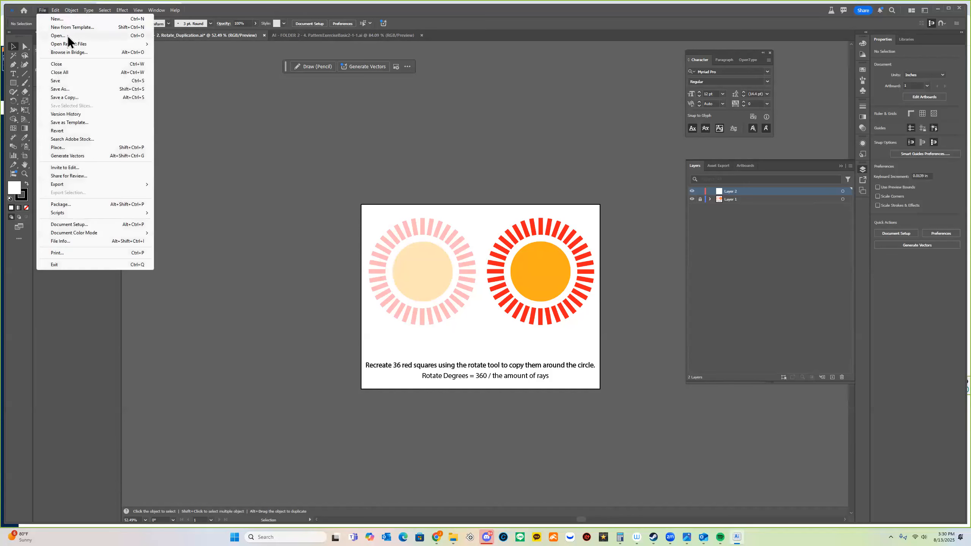
{"action": "left_click", "coordinate": [362, 92]}
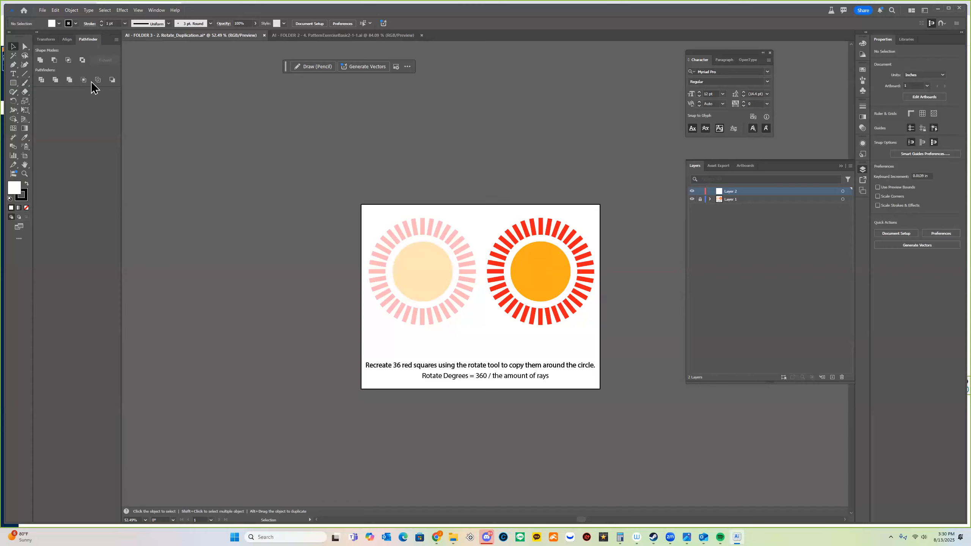
{"action": "left_click", "coordinate": [14, 83]}
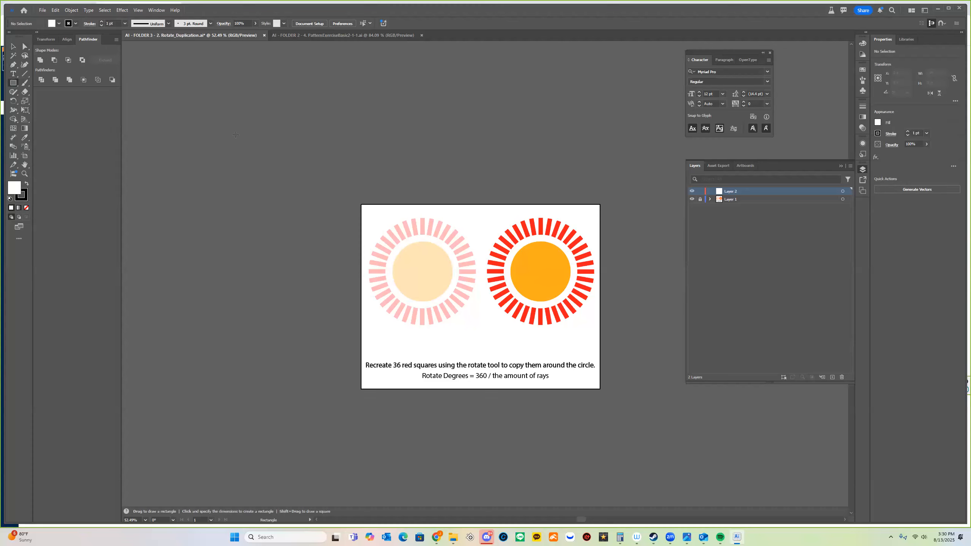
Draw a white square, move it and repeat the move three times with Ctrl+D.
{"action": "left_click_drag", "start_coordinate": [221, 135], "coordinate": [292, 203]}
{"action": "key", "text": "v"}
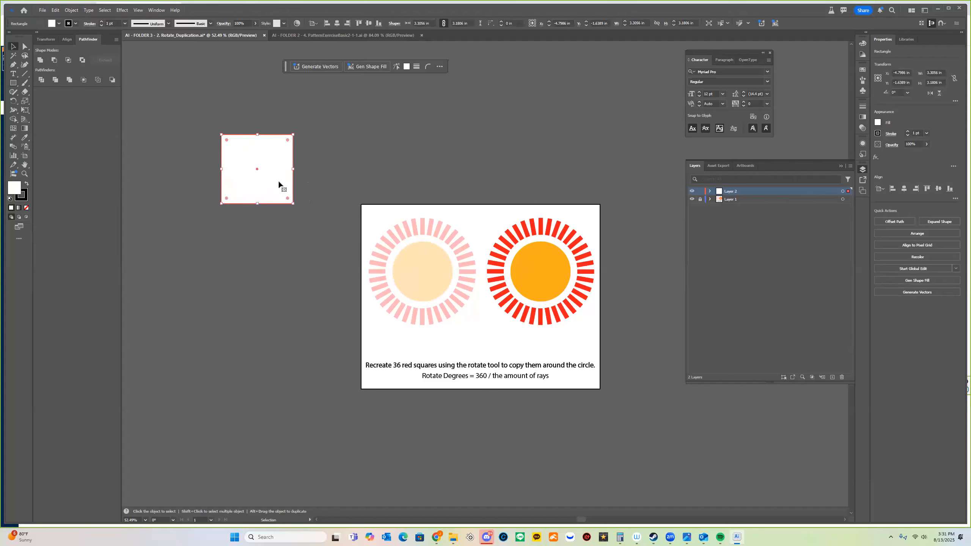
{"action": "left_click_drag", "start_coordinate": [279, 185], "coordinate": [381, 337]}
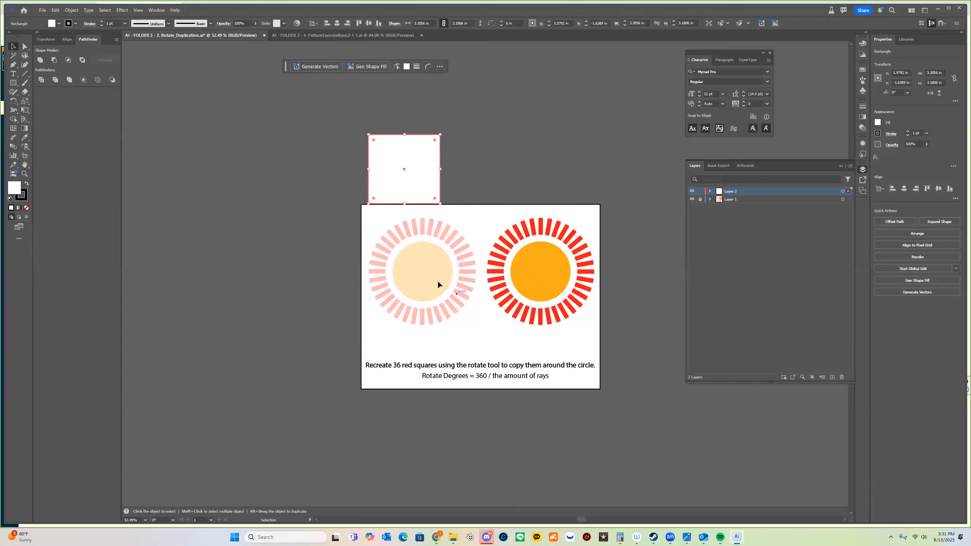
{"action": "key", "text": "a"}
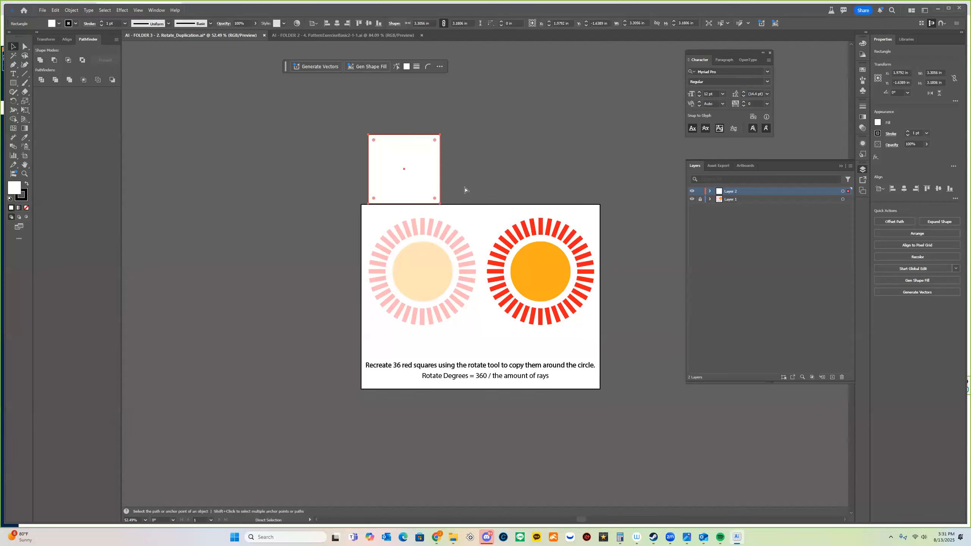
{"action": "key", "text": "ctrl+d"}
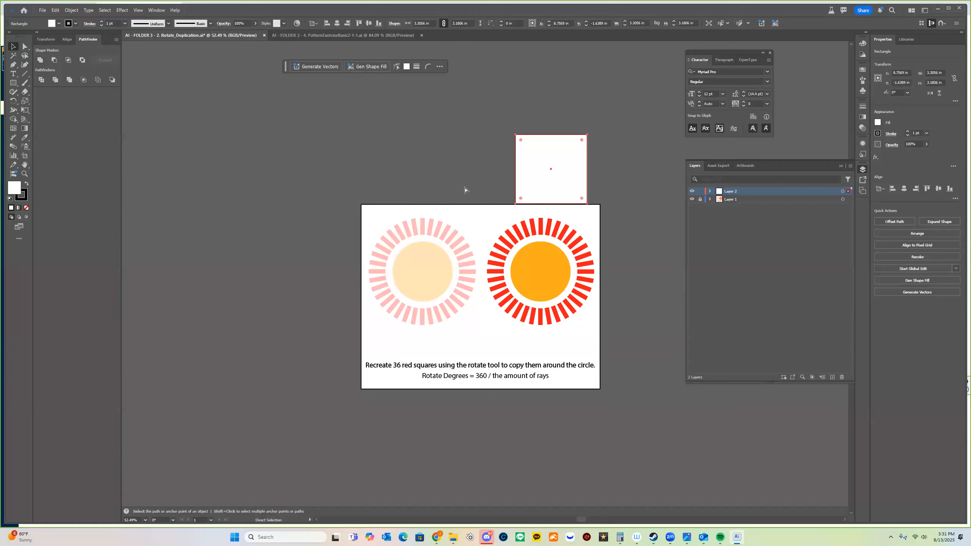
{"action": "key", "text": "ctrl+d"}
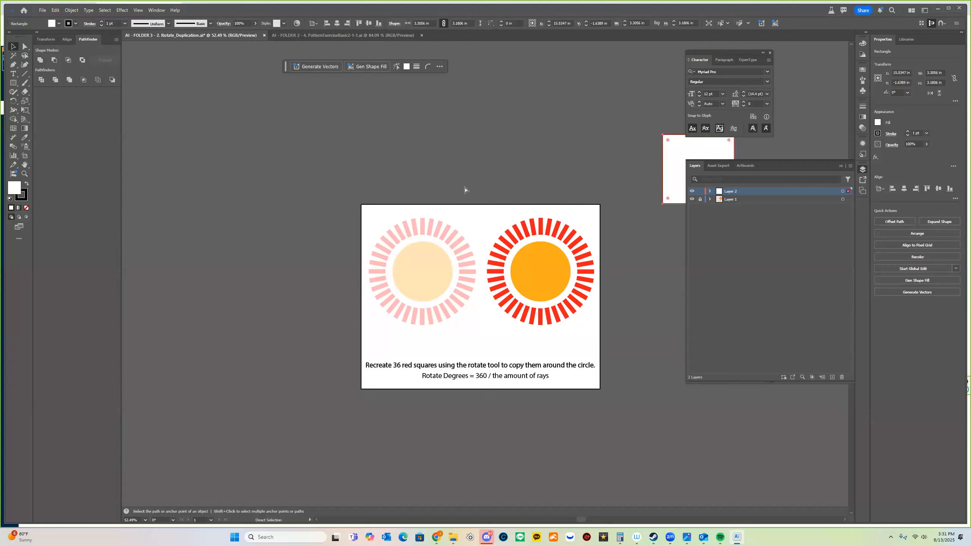
{"action": "key", "text": "ctrl+d"}
{"action": "key", "text": "v"}
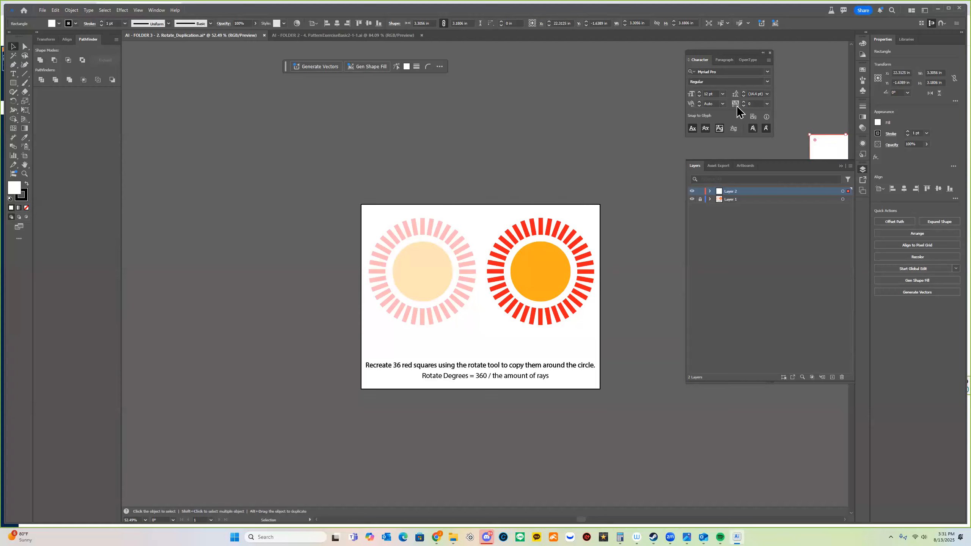
{"action": "left_click_drag", "start_coordinate": [815, 145], "coordinate": [238, 356]}
Enlarge the square with repeated scaling, shrink it back, and park it at upper left.
{"action": "key", "text": "ctrl+d"}
{"action": "key", "text": "ctrl+d"}
{"action": "key", "text": "ctrl+d"}
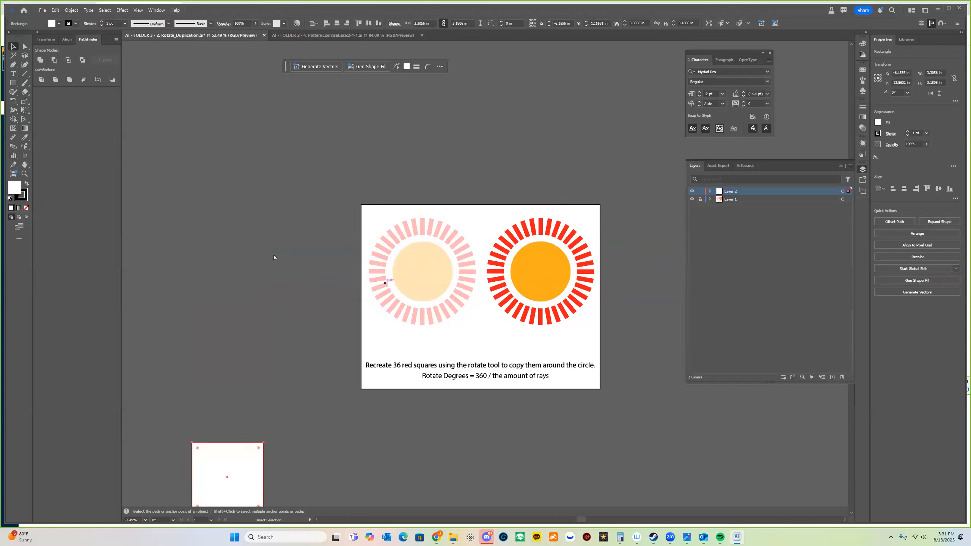
{"action": "key", "text": "ctrl+z"}
{"action": "key", "text": "ctrl+z"}
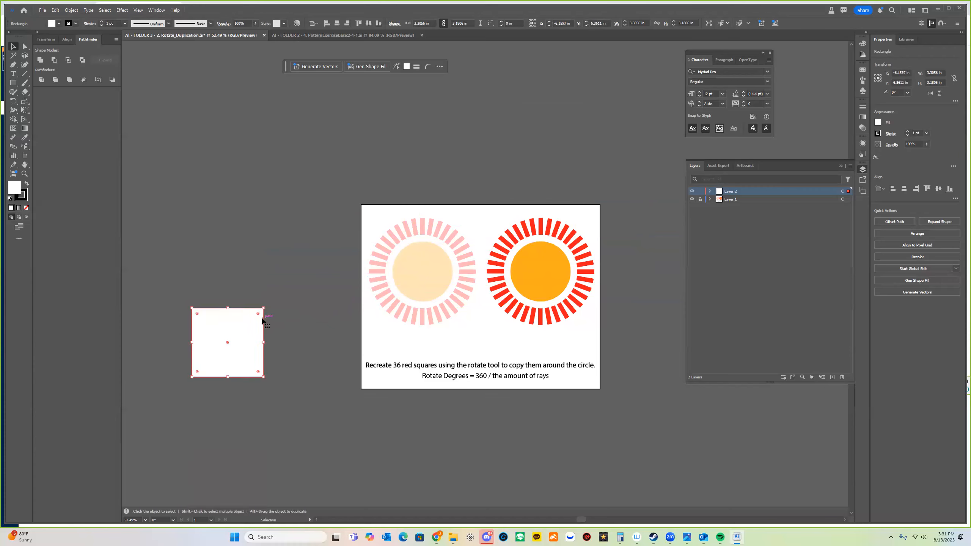
{"action": "left_click_drag", "start_coordinate": [263, 307], "coordinate": [322, 295]}
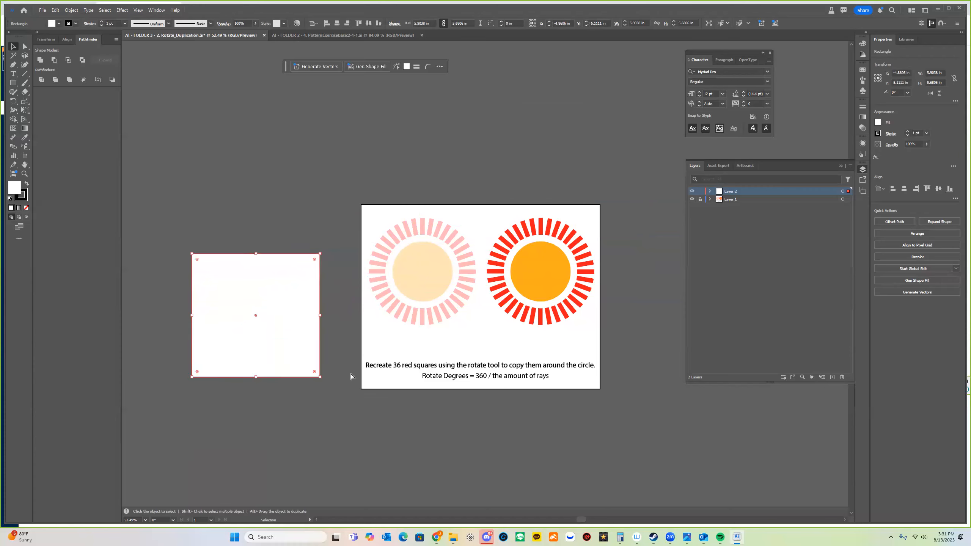
{"action": "key", "text": "ctrl+d"}
{"action": "key", "text": "ctrl+d"}
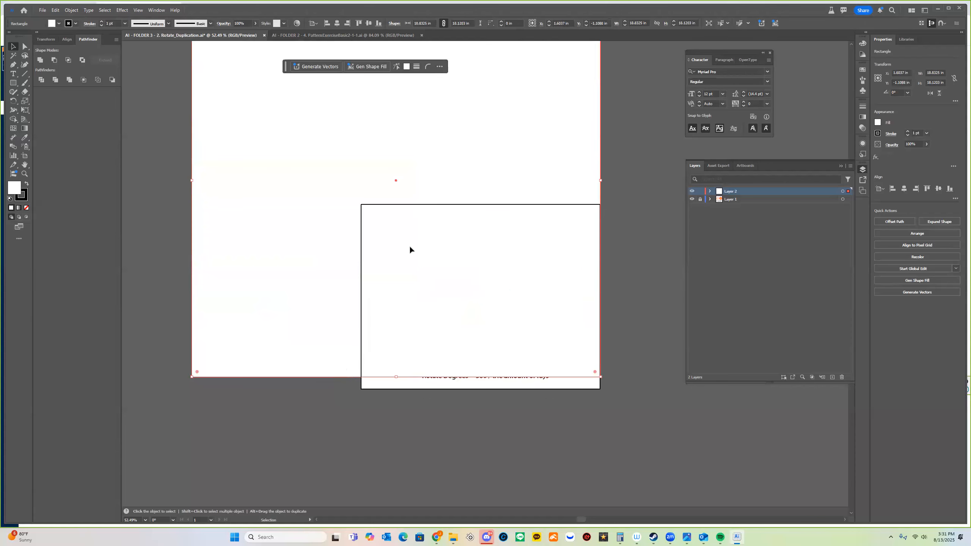
{"action": "left_click_drag", "start_coordinate": [410, 246], "coordinate": [338, 375]}
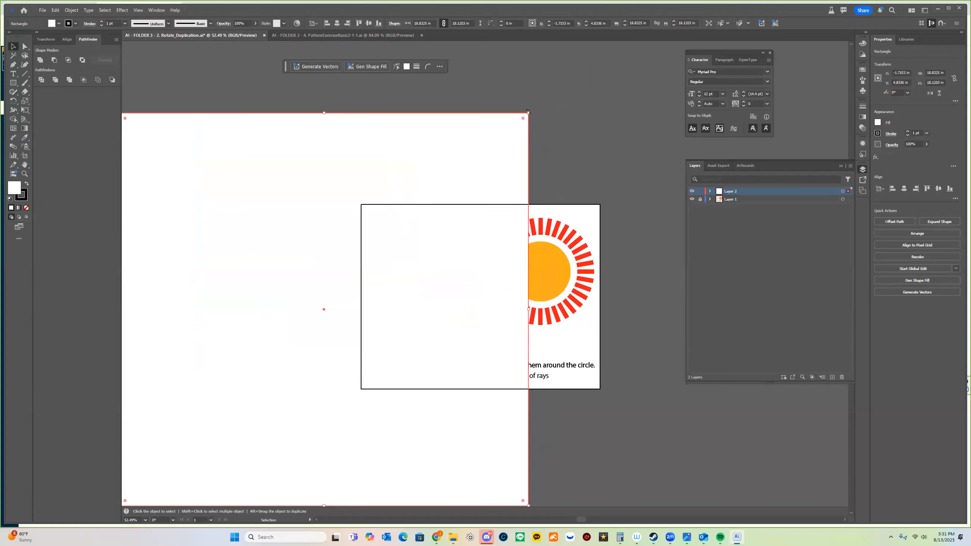
{"action": "left_click_drag", "start_coordinate": [527, 114], "coordinate": [219, 412]}
{"action": "left_click_drag", "start_coordinate": [296, 128], "coordinate": [221, 115]}
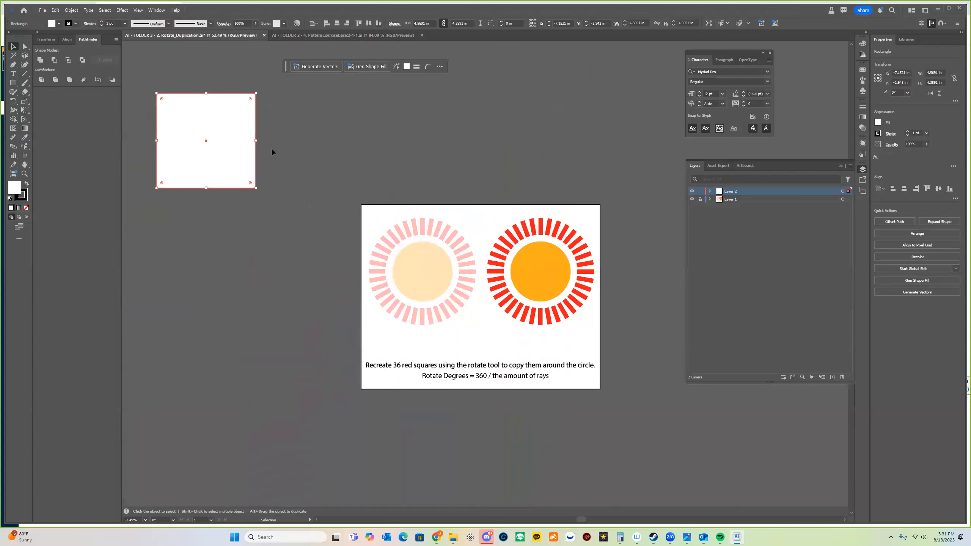
Alt-drag copies of the square to the right and repeat the duplication with Ctrl+D.
{"action": "scroll", "coordinate": [280, 182], "scroll_direction": "up", "scroll_amount": 5}
{"action": "left_click_drag", "start_coordinate": [251, 231], "coordinate": [258, 183]}
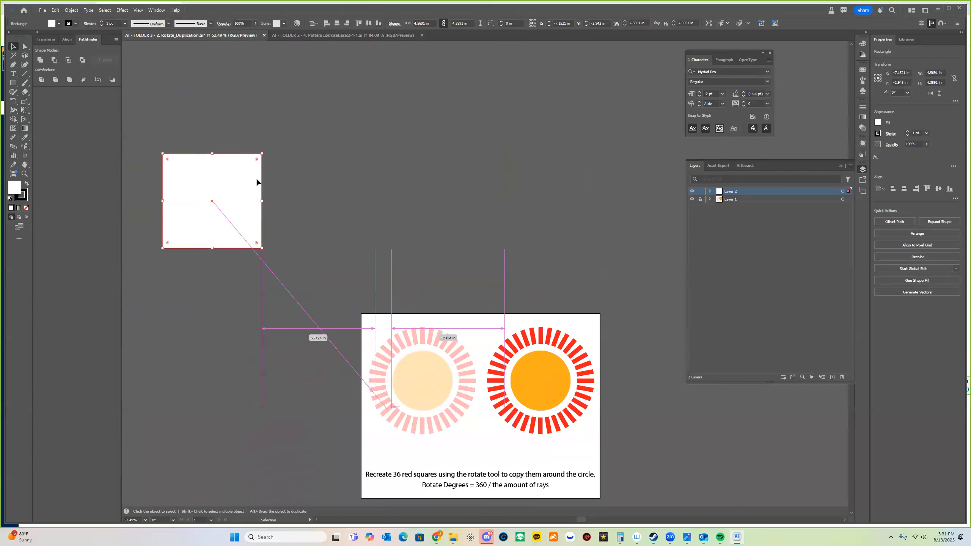
{"action": "left_click", "coordinate": [352, 167]}
{"action": "left_click", "coordinate": [232, 188]}
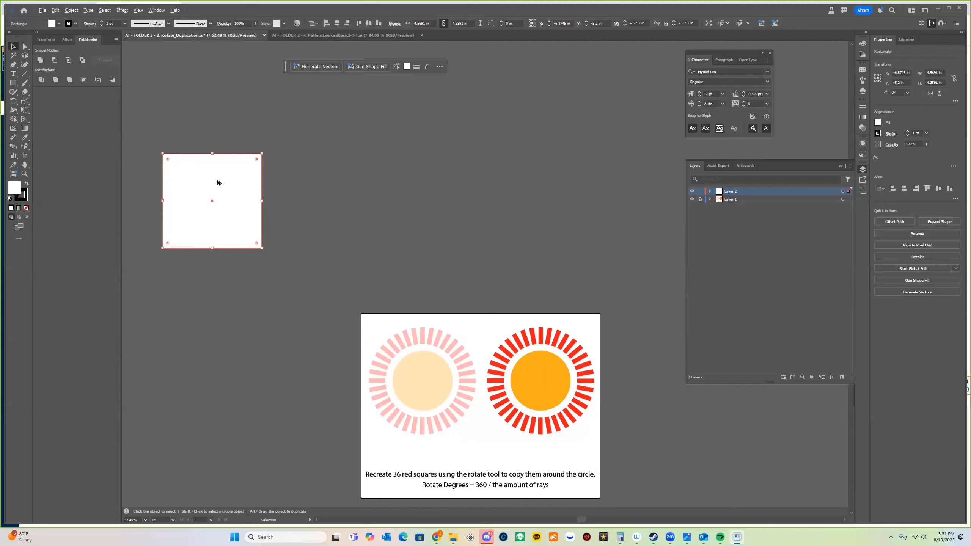
{"action": "left_click_drag", "start_coordinate": [277, 181], "coordinate": [373, 182]}
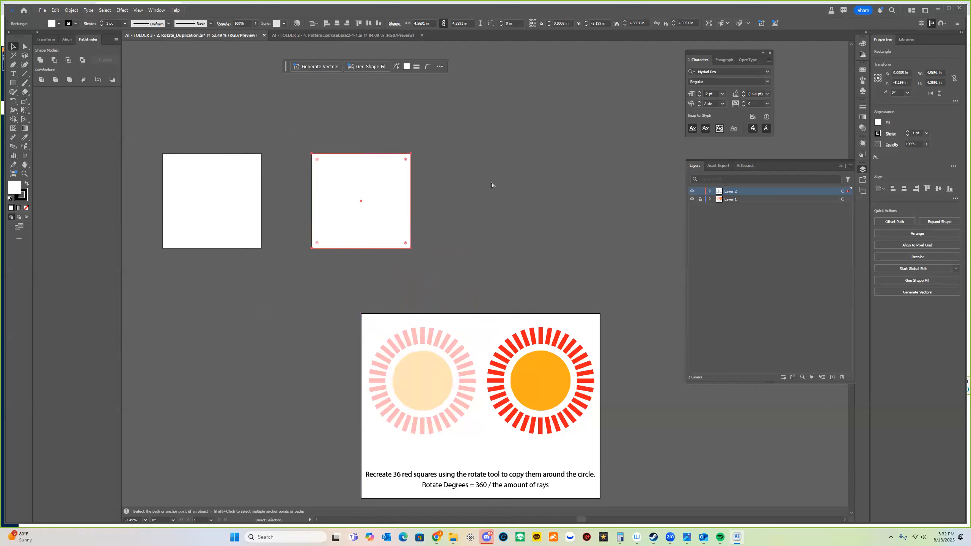
{"action": "key", "text": "ctrl+d"}
{"action": "key", "text": "v"}
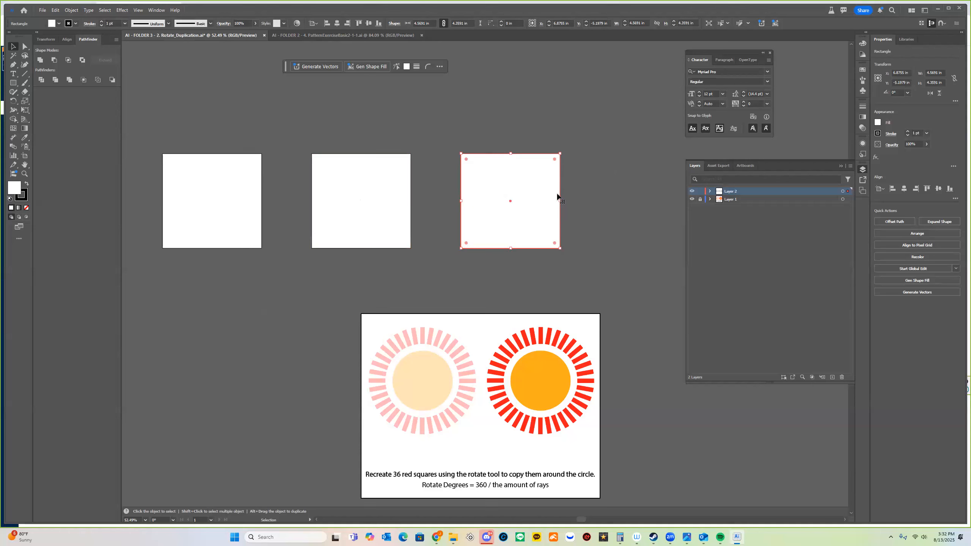
{"action": "key", "text": "ctrl+d"}
{"action": "key", "text": "ctrl+d"}
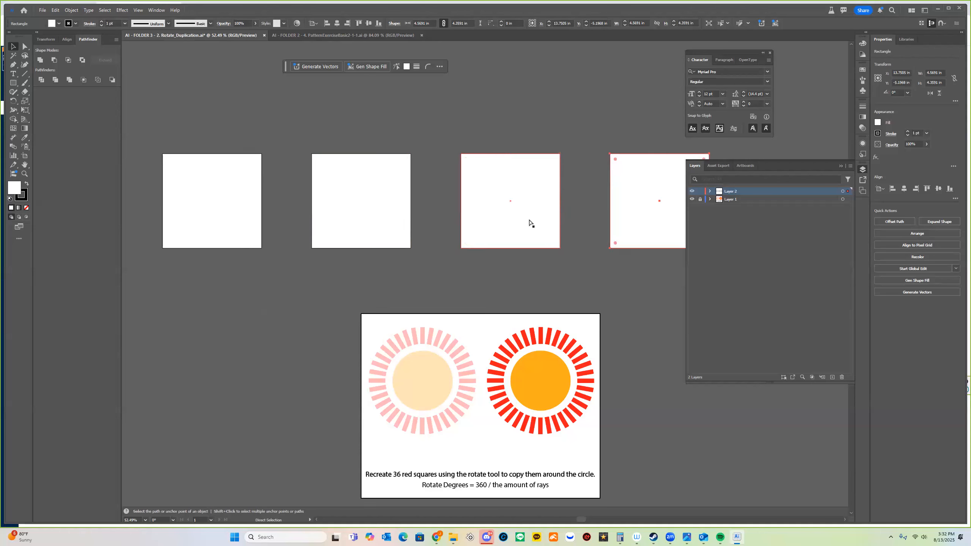
Undo all the duplicate squares, remove the square, and choose the Ellipse tool.
{"action": "key", "text": "a"}
{"action": "key", "text": "ctrl+z"}
{"action": "key", "text": "ctrl+z"}
{"action": "key", "text": "ctrl+z"}
{"action": "key", "text": "v"}
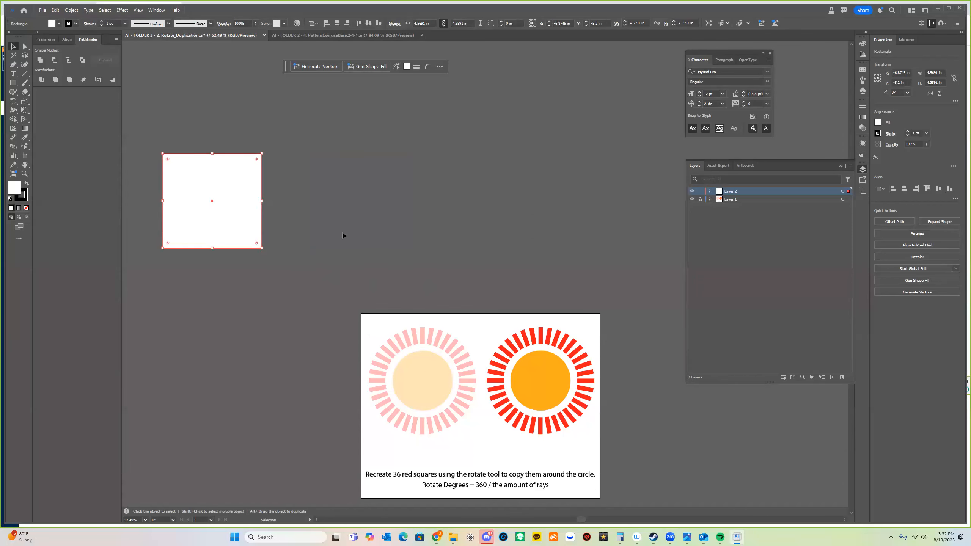
{"action": "key", "text": "ctrl+z"}
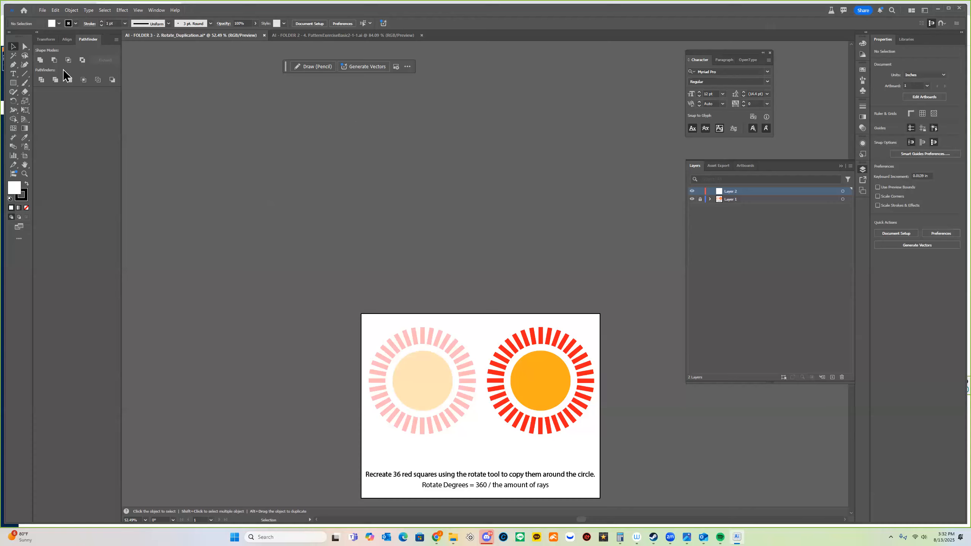
{"action": "mouse_move", "coordinate": [15, 86]}
{"action": "left_mouse_down"}
{"action": "mouse_move", "coordinate": [75, 102]}
{"action": "mouse_move", "coordinate": [57, 122]}
{"action": "mouse_move", "coordinate": [60, 92]}
{"action": "mouse_move", "coordinate": [104, 92]}
{"action": "left_mouse_up"}
Draw a new white rectangle and rotate it to about 320°.
{"action": "left_click_drag", "start_coordinate": [213, 148], "coordinate": [281, 183]}
{"action": "left_click_drag", "start_coordinate": [328, 223], "coordinate": [347, 245]}
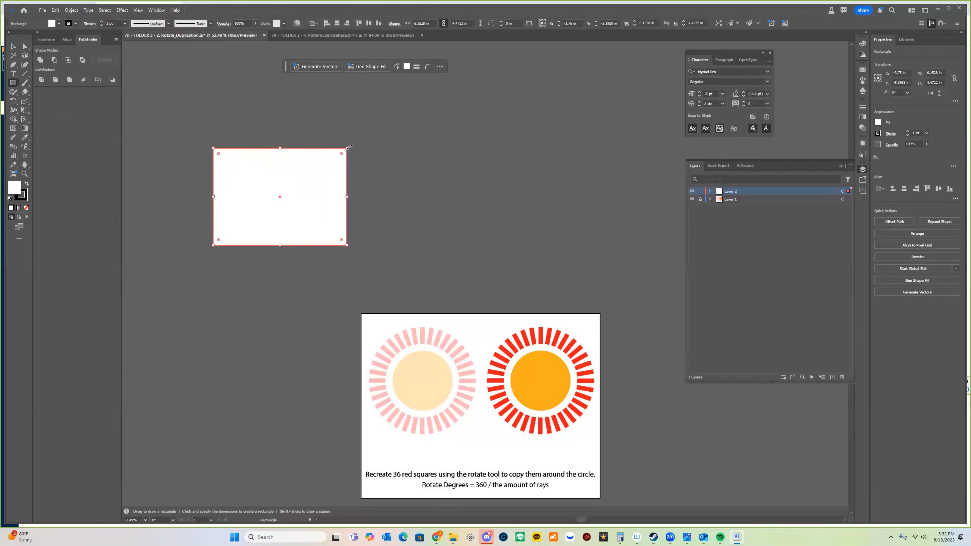
{"action": "left_click_drag", "start_coordinate": [348, 148], "coordinate": [285, 219]}
Drag out a Type tool text frame beside the tilted rectangle.
{"action": "key", "text": "m"}
{"action": "key", "text": "v"}
{"action": "key", "text": "m"}
{"action": "key", "text": "v"}
{"action": "key", "text": "t"}
{"action": "left_click_drag", "start_coordinate": [376, 185], "coordinate": [548, 285]}
Type the notes 'CTRL/CMND + D' and 'Hold Alt + Move object' at 46 pt.
{"action": "key", "text": "BackSpace"}
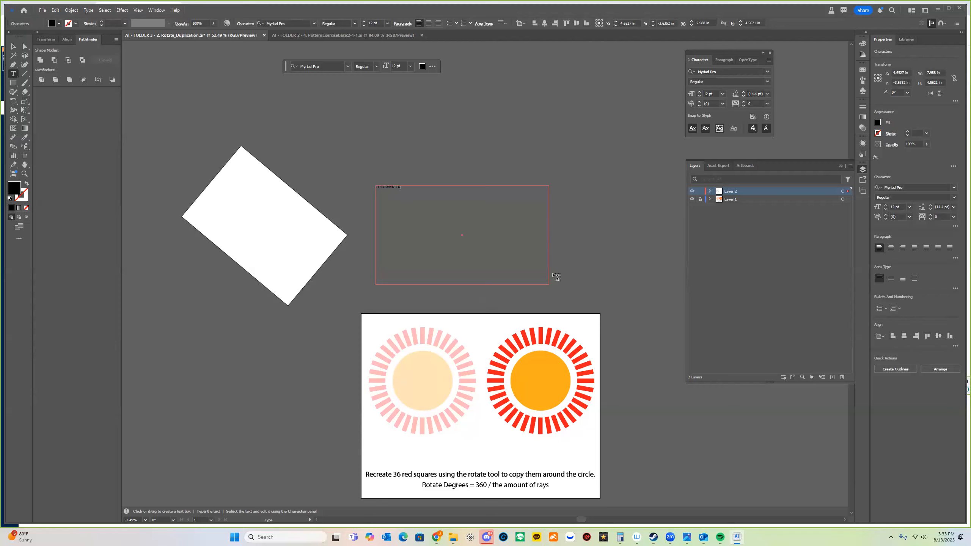
{"action": "key", "text": "ctrl+a"}
{"action": "left_click", "coordinate": [363, 21]}
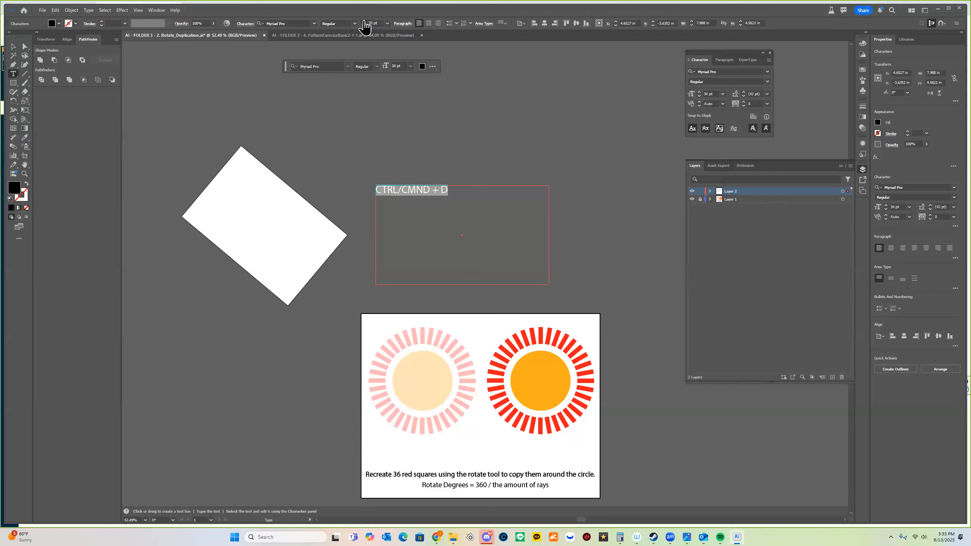
{"action": "left_click", "coordinate": [506, 199]}
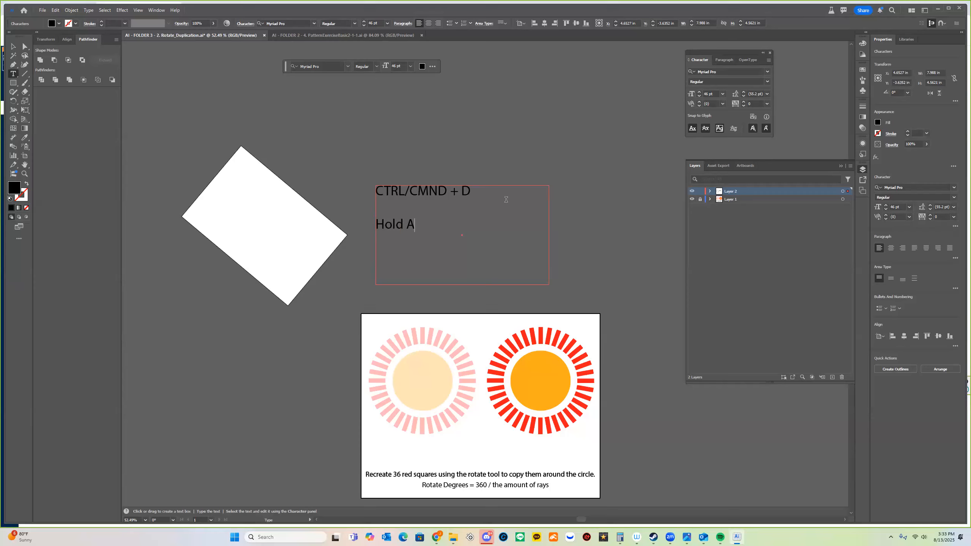
{"action": "type", "text": "+ Move object"}
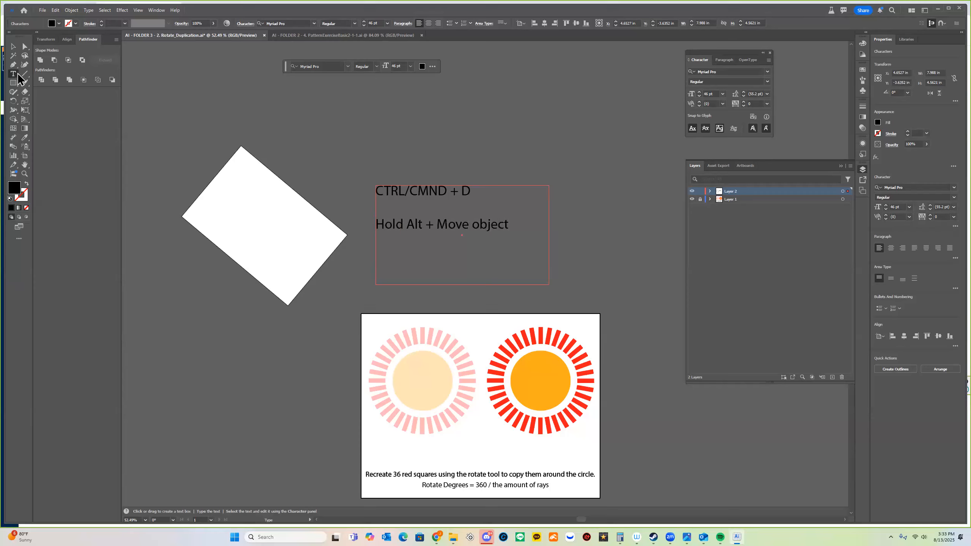
{"action": "key", "text": "Escape"}
Alt-drag and Ctrl+D copies of the tilted rectangle, then select all copies and delete them.
{"action": "key", "text": "v"}
{"action": "left_click", "coordinate": [322, 257]}
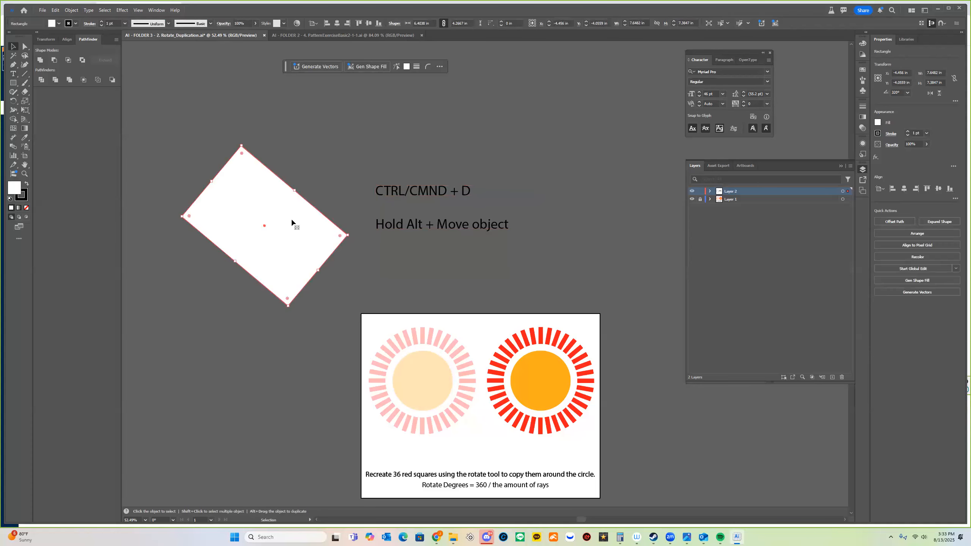
{"action": "left_click_drag", "start_coordinate": [303, 231], "coordinate": [272, 389]}
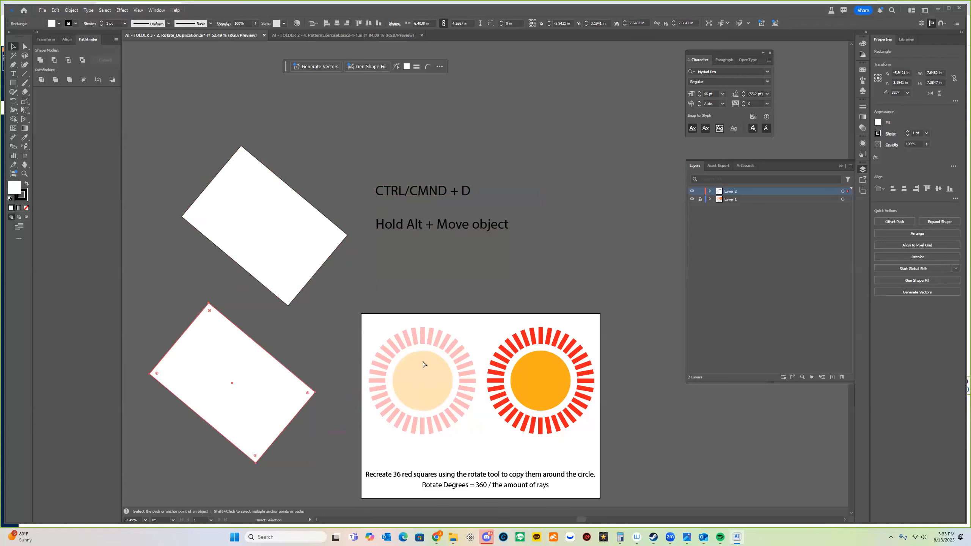
{"action": "key", "text": "ctrl+d"}
{"action": "key", "text": "ctrl+d"}
{"action": "left_click_drag", "start_coordinate": [346, 397], "coordinate": [511, 198]}
{"action": "left_click_drag", "start_coordinate": [368, 442], "coordinate": [331, 355]}
{"action": "left_click_drag", "start_coordinate": [389, 338], "coordinate": [234, 370]}
{"action": "key", "text": "ctrl+d"}
{"action": "key", "text": "ctrl+d"}
{"action": "key", "text": "ctrl+d"}
{"action": "key", "text": "ctrl+d"}
{"action": "key", "text": "ctrl+d"}
{"action": "key", "text": "v"}
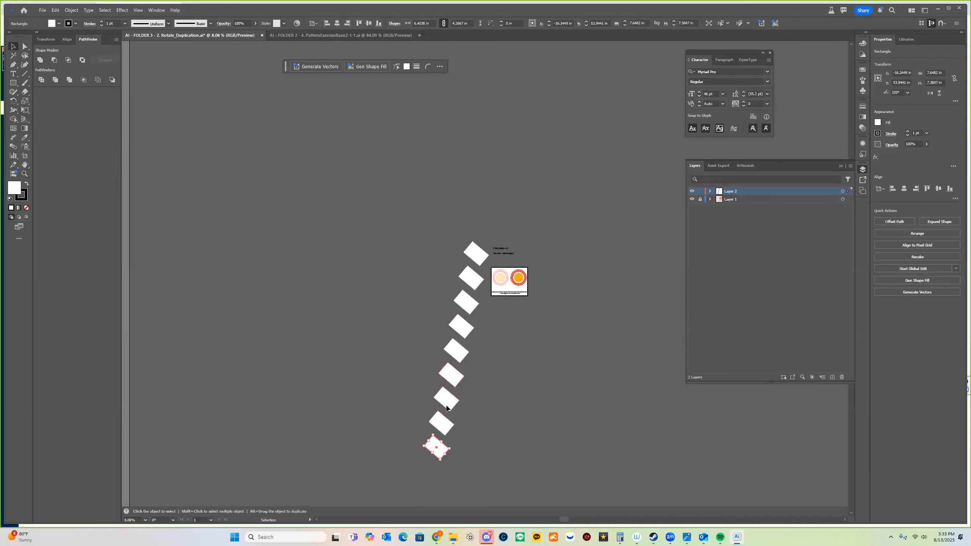
{"action": "key", "text": "ctrl+a"}
{"action": "key", "text": "Delete"}
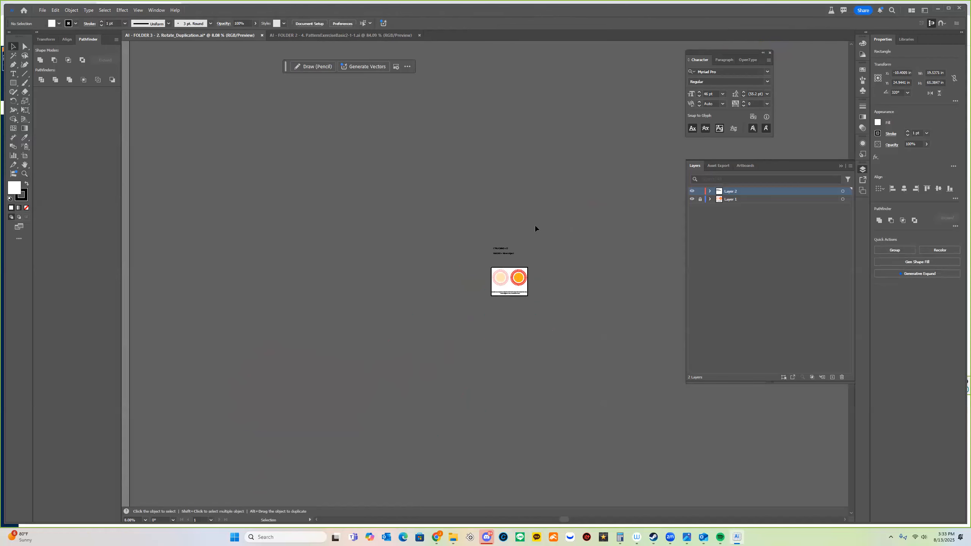
Move the shortcut note above the sun artwork and narrow its frame so the text rewraps.
{"action": "key", "text": "z"}
{"action": "left_click_drag", "start_coordinate": [510, 262], "coordinate": [493, 237]}
{"action": "key", "text": "v"}
{"action": "left_click_drag", "start_coordinate": [452, 195], "coordinate": [510, 393]}
{"action": "left_click_drag", "start_coordinate": [576, 357], "coordinate": [480, 209]}
{"action": "key", "text": "z"}
{"action": "left_click_drag", "start_coordinate": [466, 329], "coordinate": [497, 330]}
{"action": "key", "text": "v"}
{"action": "left_click", "coordinate": [364, 312]}
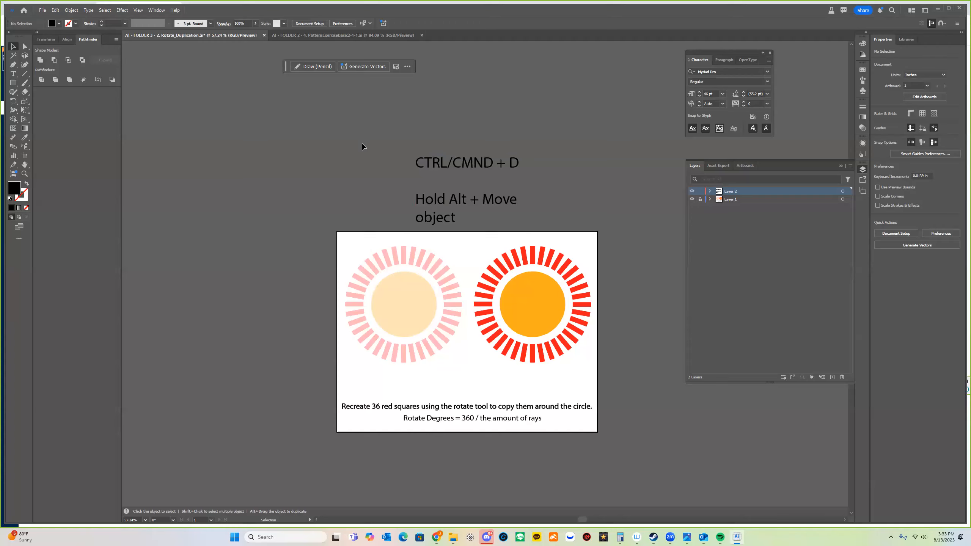
Draw a black circle over the left sun's centre with the Ellipse tool.
{"action": "left_click", "coordinate": [13, 83]}
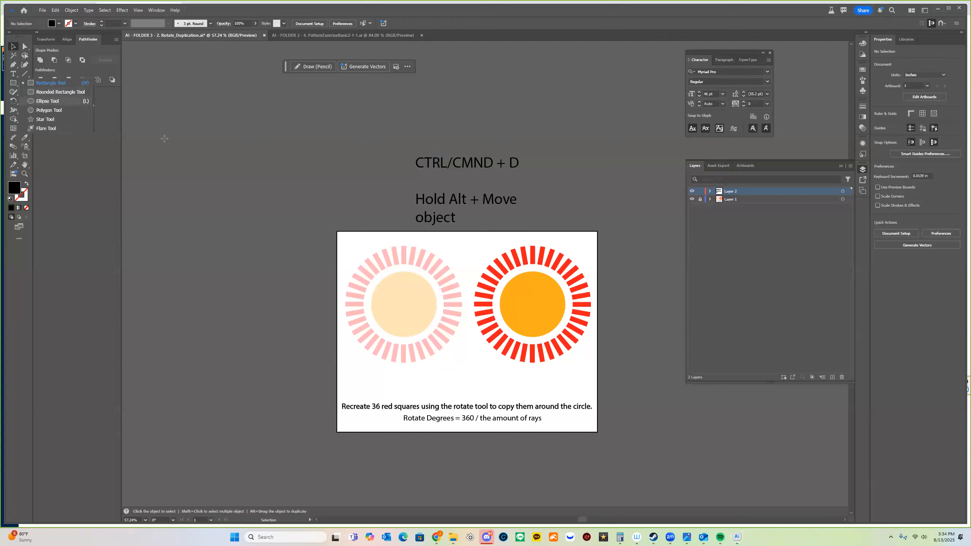
{"action": "key", "text": "l"}
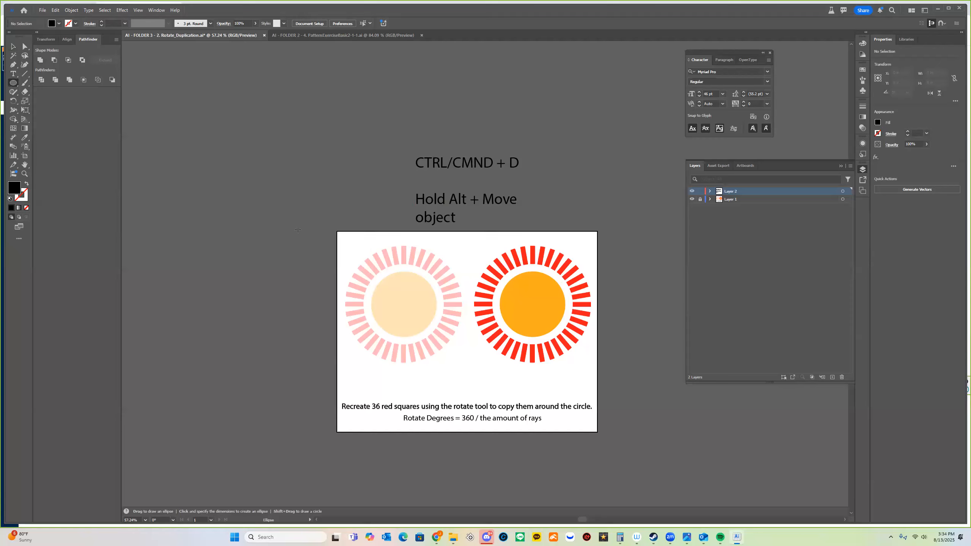
{"action": "left_click", "coordinate": [832, 377]}
{"action": "left_click_drag", "start_coordinate": [377, 285], "coordinate": [437, 335]}
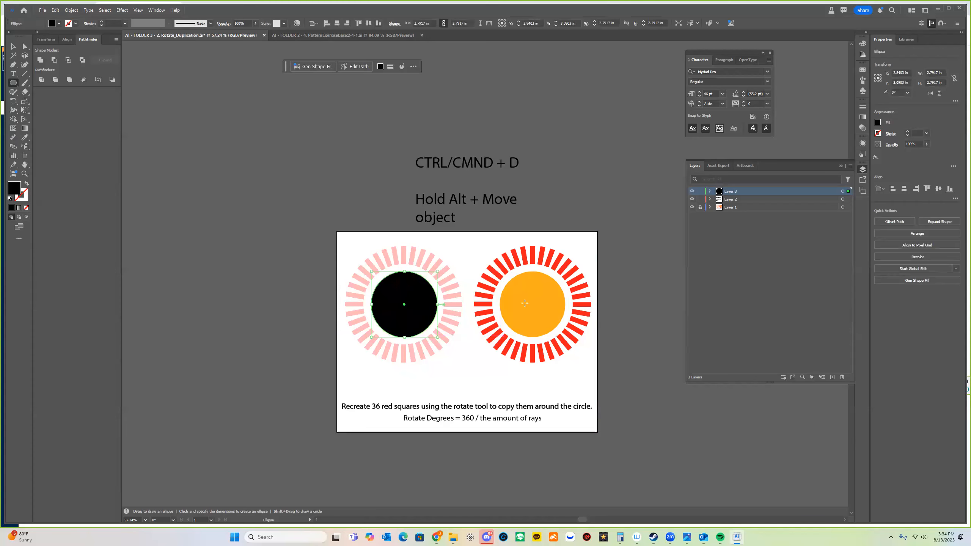
{"action": "key", "text": "v"}
{"action": "left_click", "coordinate": [462, 314]}
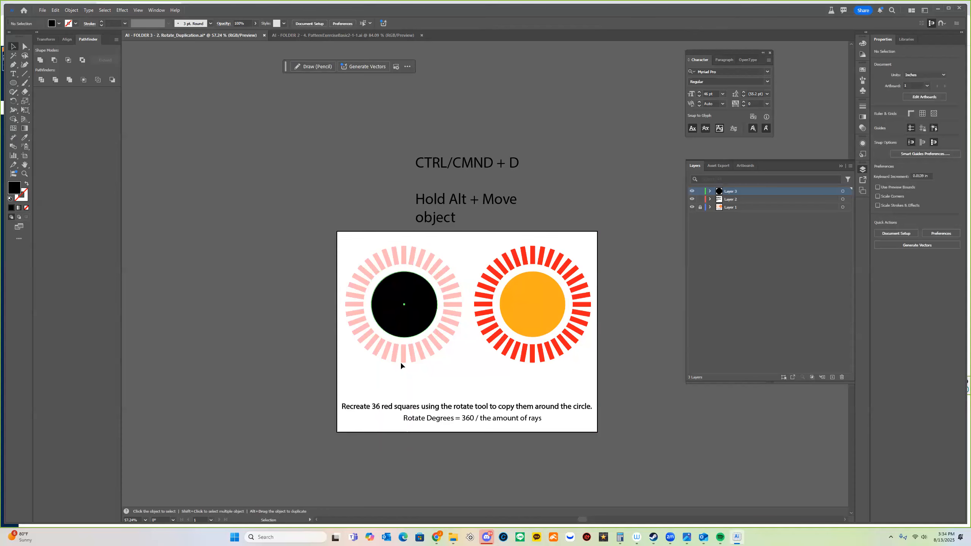
{"action": "left_click", "coordinate": [430, 282]}
{"action": "key", "text": "ctrl+="}
{"action": "key", "text": "ctrl+="}
{"action": "key", "text": "ctrl+="}
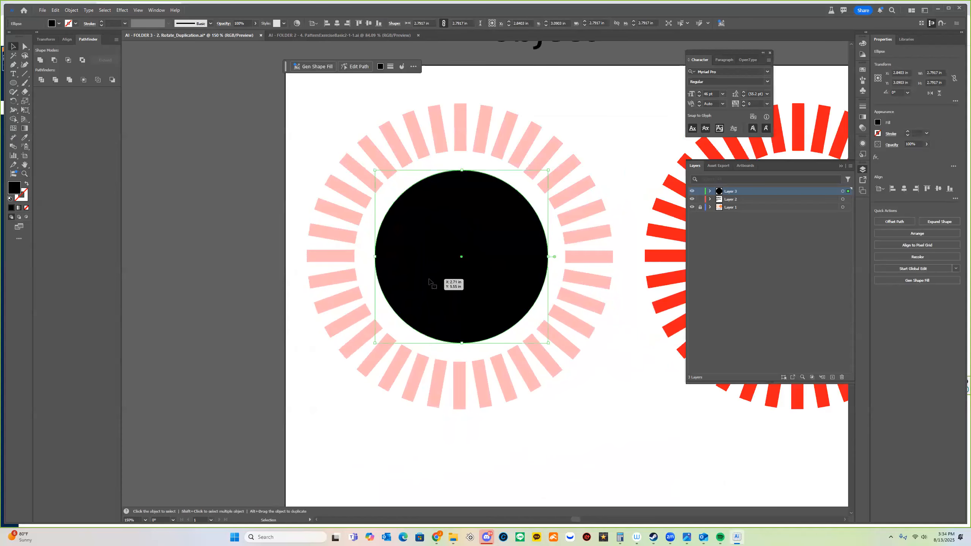
Nudge the circle with the arrow keys until it is centred in the ring of rays.
{"action": "key", "text": "Left"}
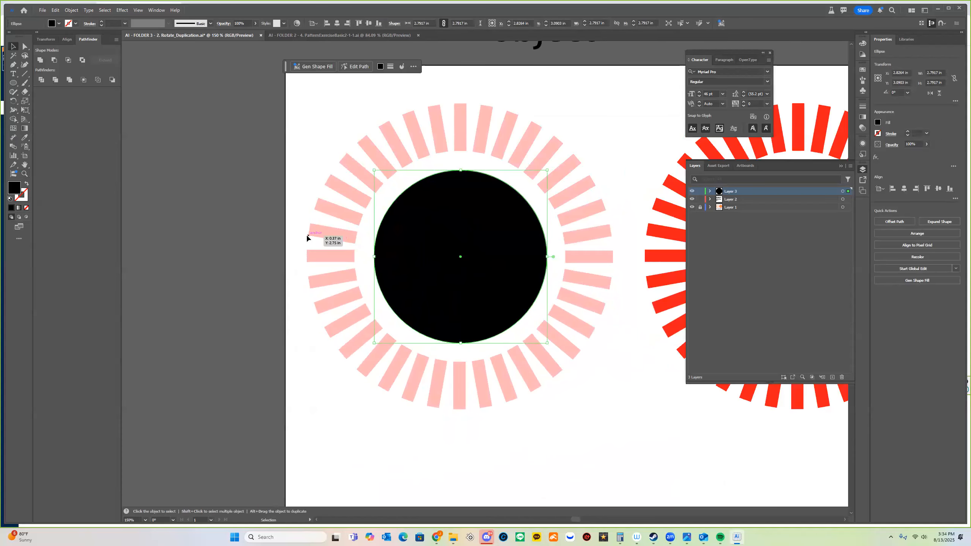
{"action": "left_click", "coordinate": [308, 234]}
{"action": "left_click_drag", "start_coordinate": [500, 199], "coordinate": [390, 274]}
{"action": "left_click_drag", "start_coordinate": [457, 224], "coordinate": [390, 239]}
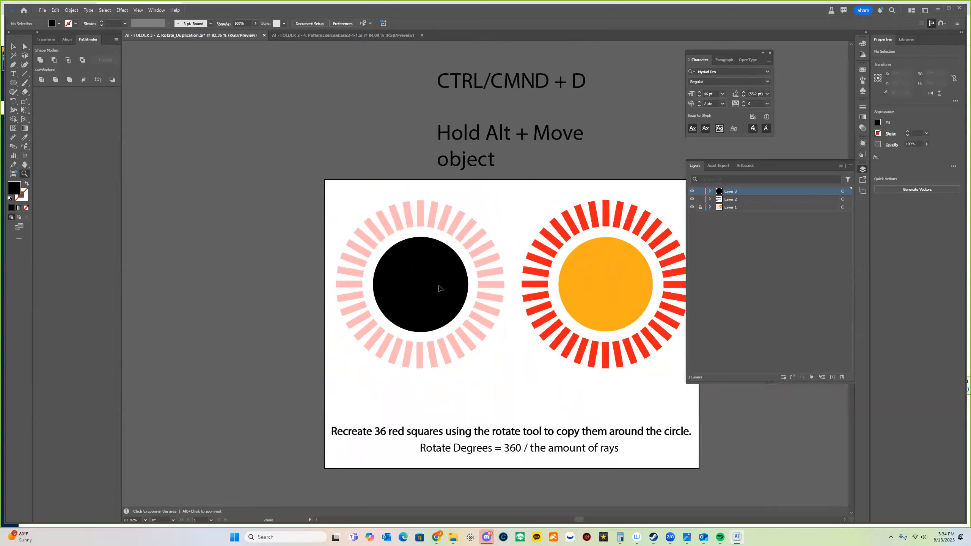
{"action": "left_click", "coordinate": [439, 289]}
{"action": "key", "text": "Up"}
{"action": "key", "text": "Up"}
{"action": "key", "text": "Up"}
{"action": "key", "text": "Up"}
{"action": "key", "text": "Up"}
{"action": "key", "text": "Down"}
{"action": "key", "text": "Down"}
{"action": "key", "text": "Down"}
{"action": "key", "text": "Down"}
{"action": "key", "text": "Down"}
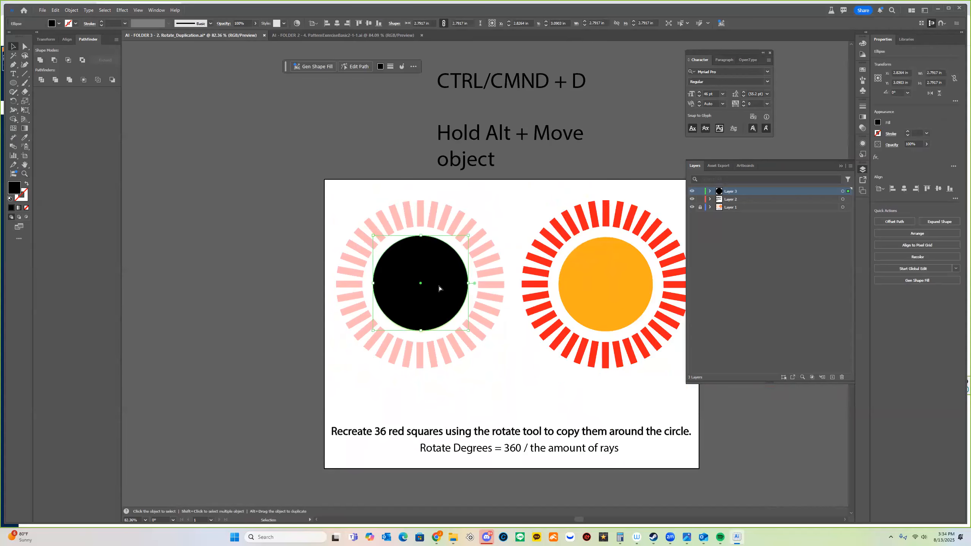
{"action": "key", "text": "Up"}
{"action": "key", "text": "Down"}
{"action": "key", "text": "Down"}
{"action": "key", "text": "Up"}
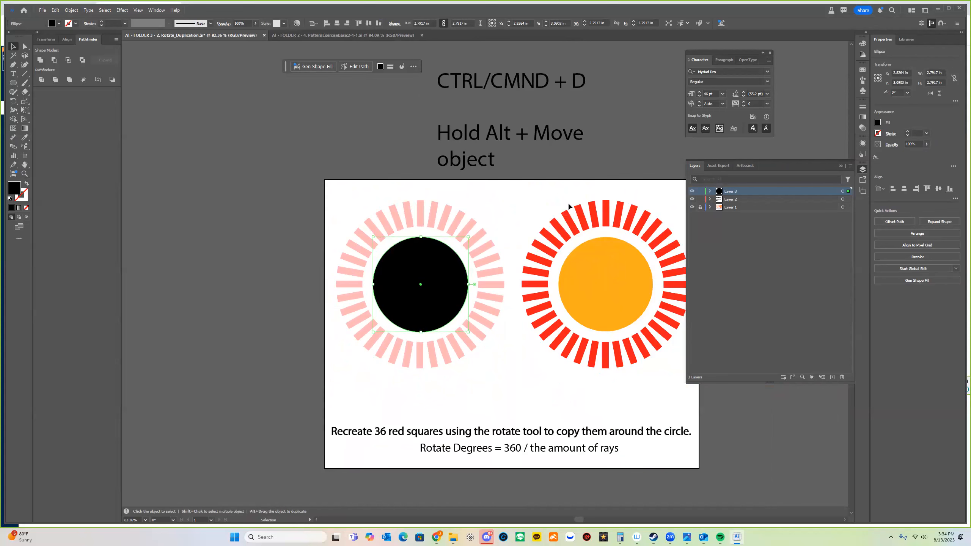
{"action": "left_click", "coordinate": [568, 207]}
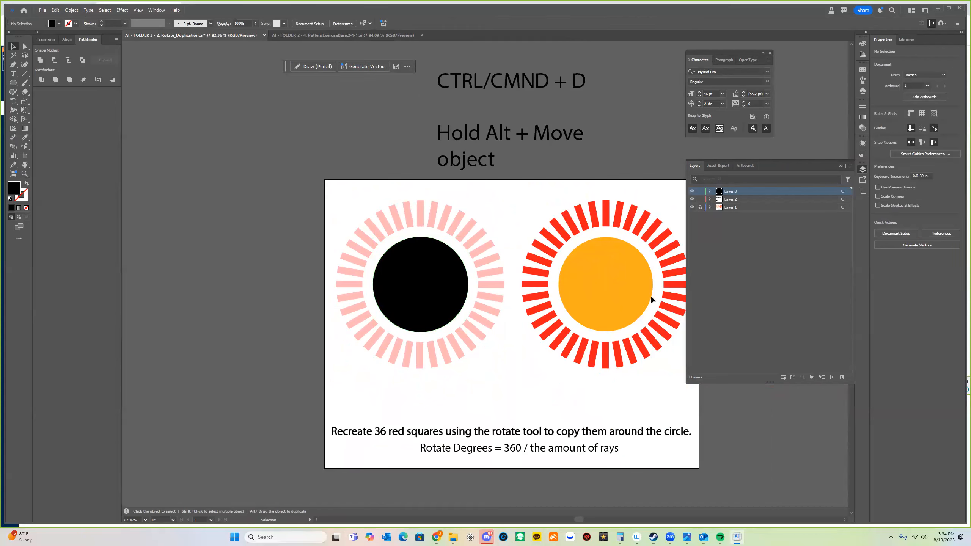
{"action": "left_click", "coordinate": [411, 310]}
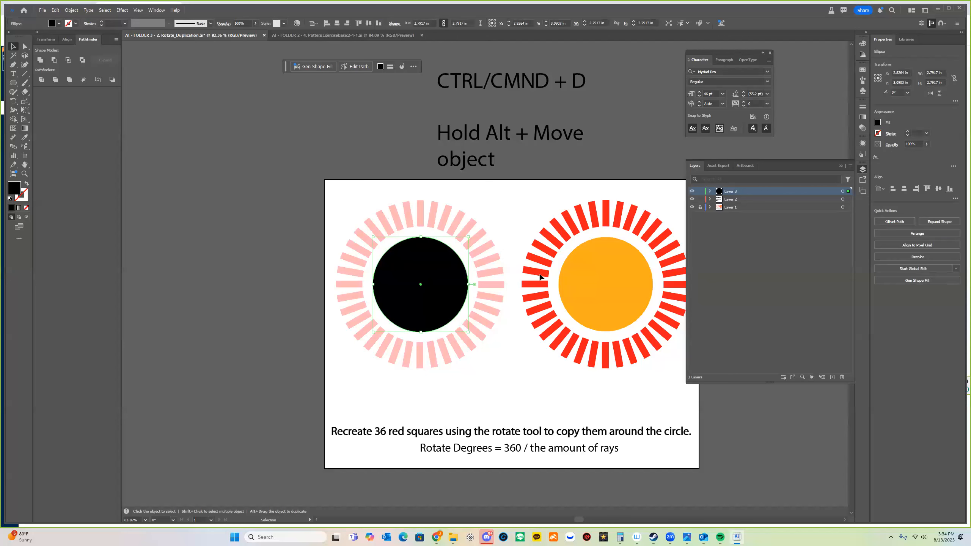
Eyedropper the right sun's orange onto the circle and draw a thin red ray at its top.
{"action": "left_click", "coordinate": [24, 138]}
{"action": "left_click", "coordinate": [603, 266]}
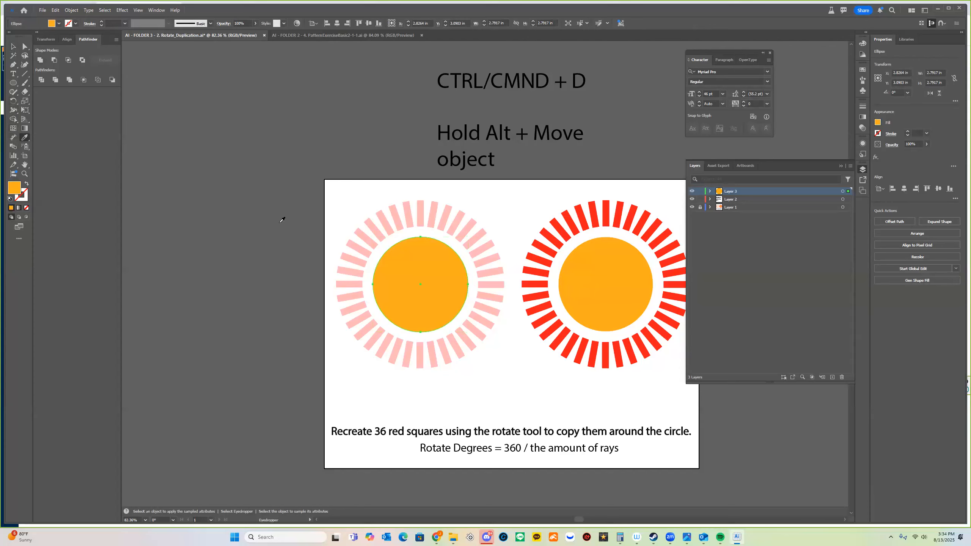
{"action": "right_click", "coordinate": [13, 82]}
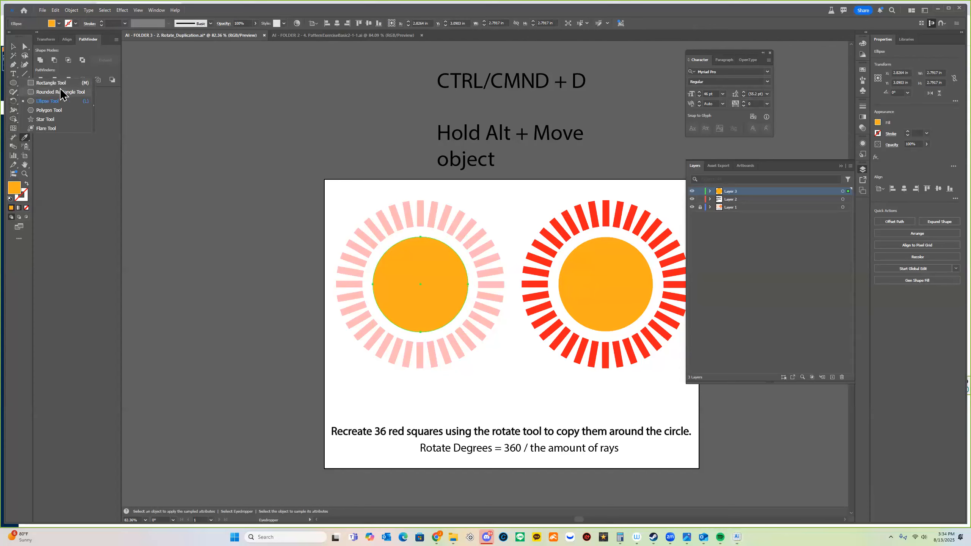
{"action": "left_click", "coordinate": [65, 83]}
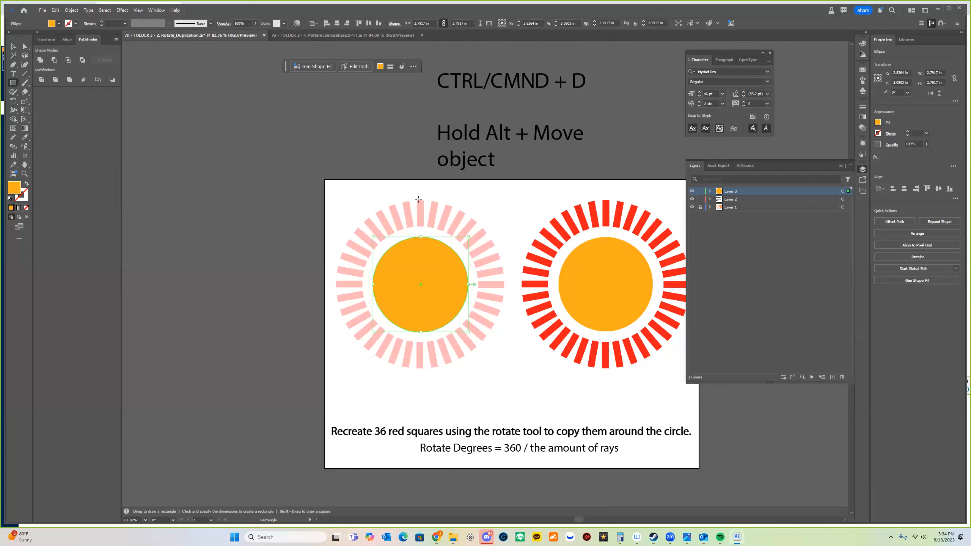
{"action": "left_click_drag", "start_coordinate": [417, 200], "coordinate": [424, 227]}
{"action": "left_click", "coordinate": [607, 207]}
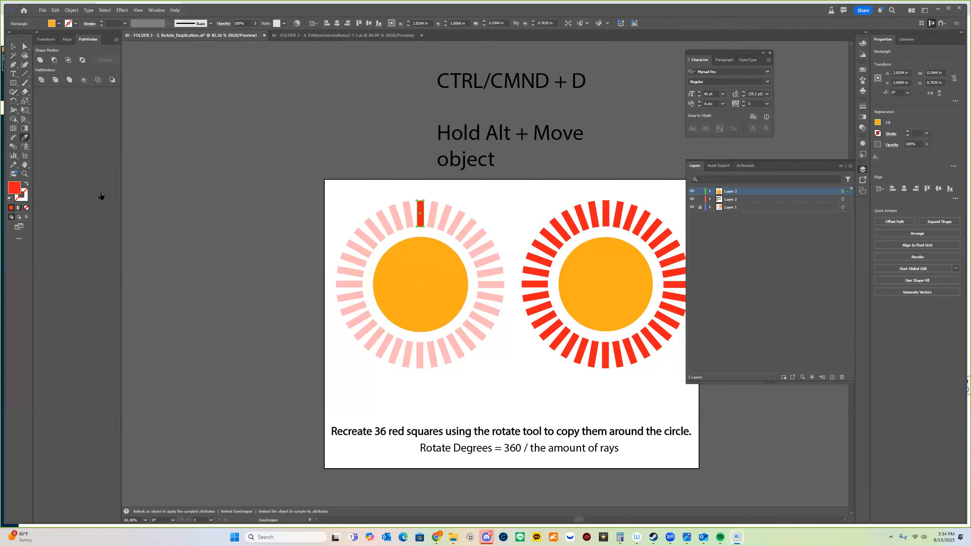
{"action": "key", "text": "v"}
{"action": "left_click", "coordinate": [327, 315]}
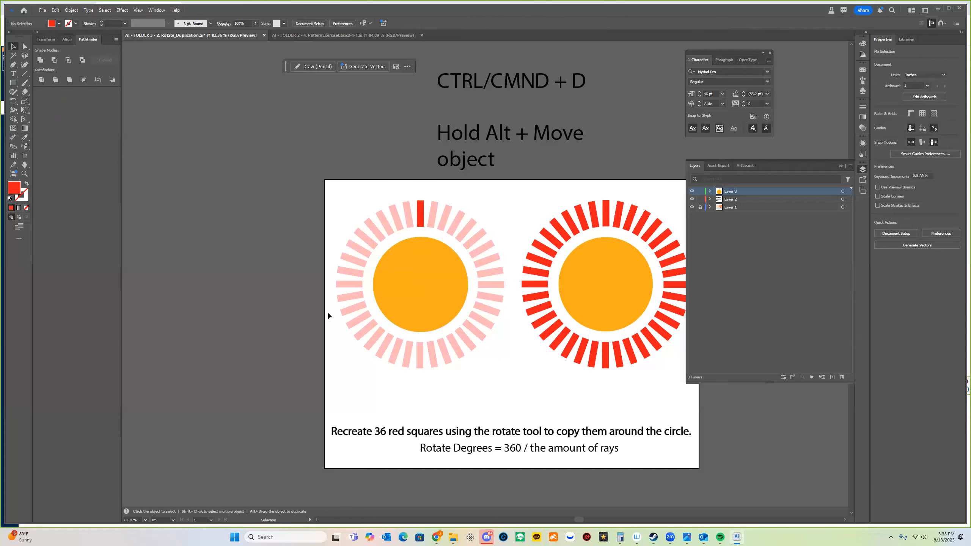
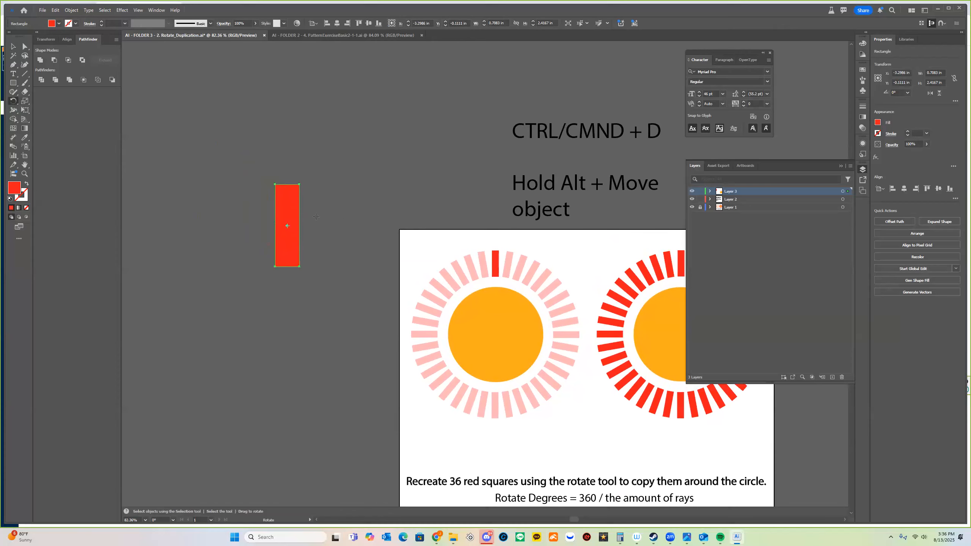
Rotate the loose red rectangle about its centre to a tilt of roughly 72°.
{"action": "left_click_drag", "start_coordinate": [283, 203], "coordinate": [303, 207]}
{"action": "left_click_drag", "start_coordinate": [252, 236], "coordinate": [251, 230]}
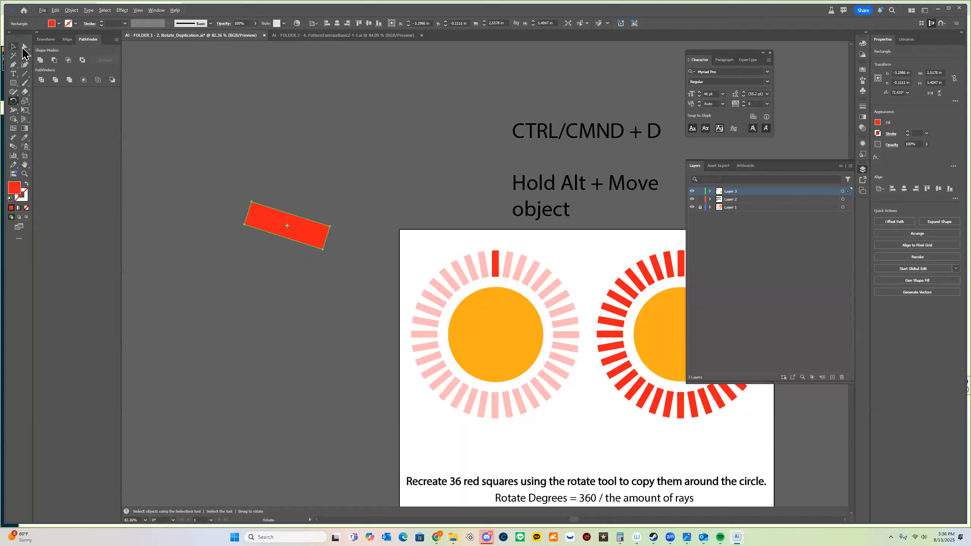
Try swinging the rectangle 72.43° around the sun's centre, then undo it back upright.
{"action": "left_click", "coordinate": [25, 46]}
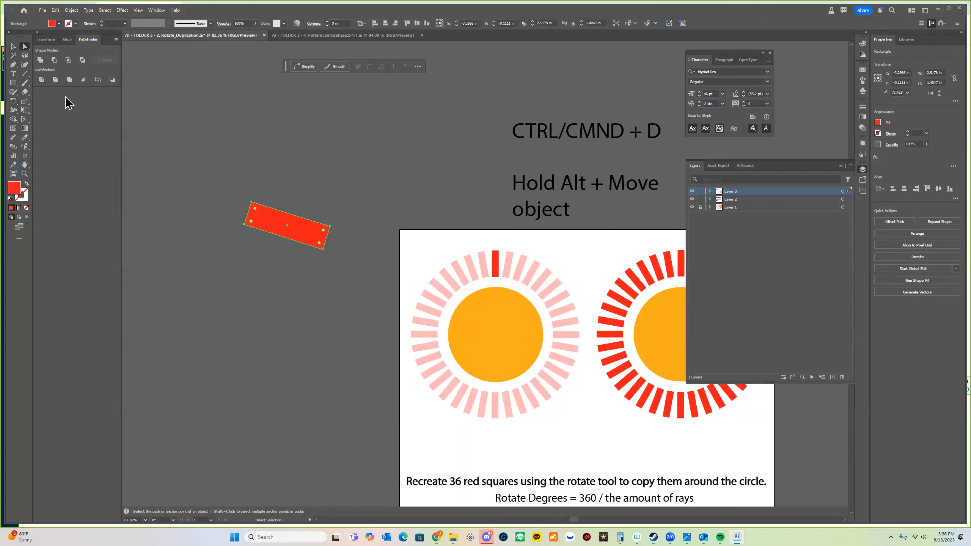
{"action": "left_click", "coordinate": [13, 102]}
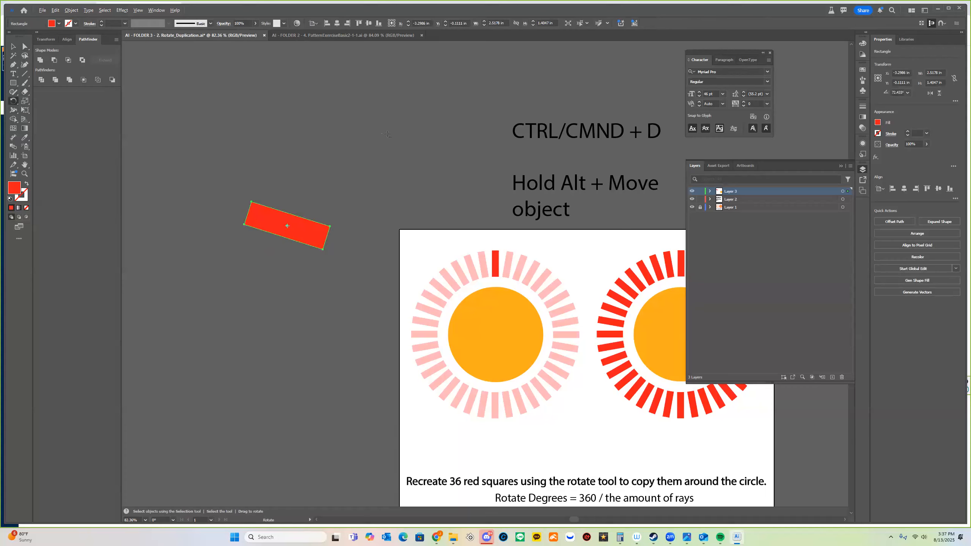
{"action": "left_click", "coordinate": [495, 334], "text": "alt"}
{"action": "left_click", "coordinate": [490, 295]}
{"action": "left_click_drag", "start_coordinate": [348, 479], "coordinate": [419, 366]}
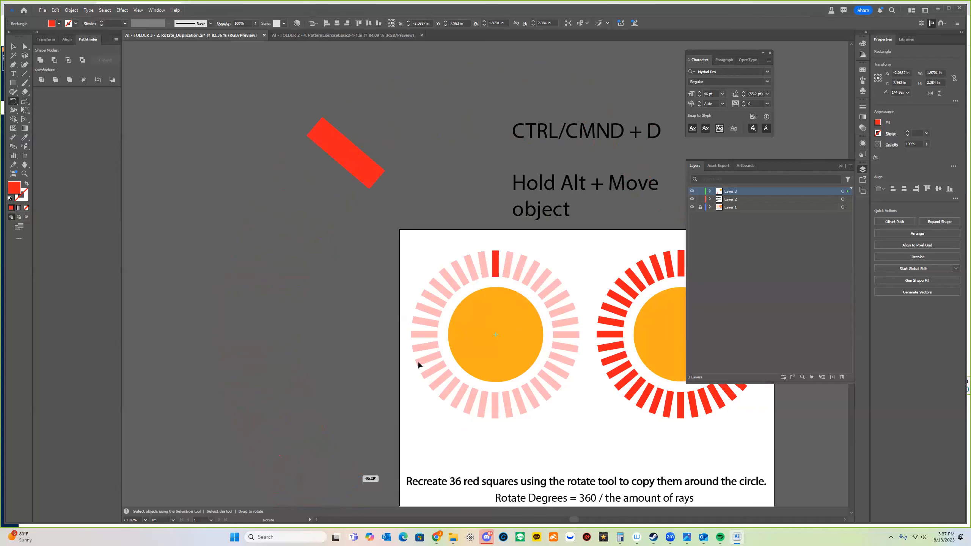
{"action": "left_click_drag", "start_coordinate": [622, 338], "coordinate": [532, 370]}
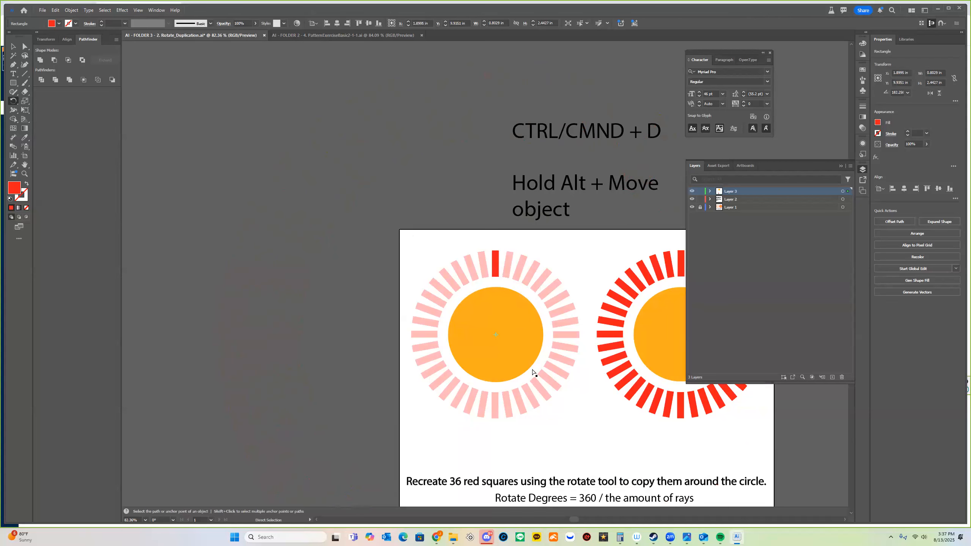
{"action": "key", "text": "ctrl+z"}
{"action": "key", "text": "ctrl+z"}
{"action": "key", "text": "ctrl+z"}
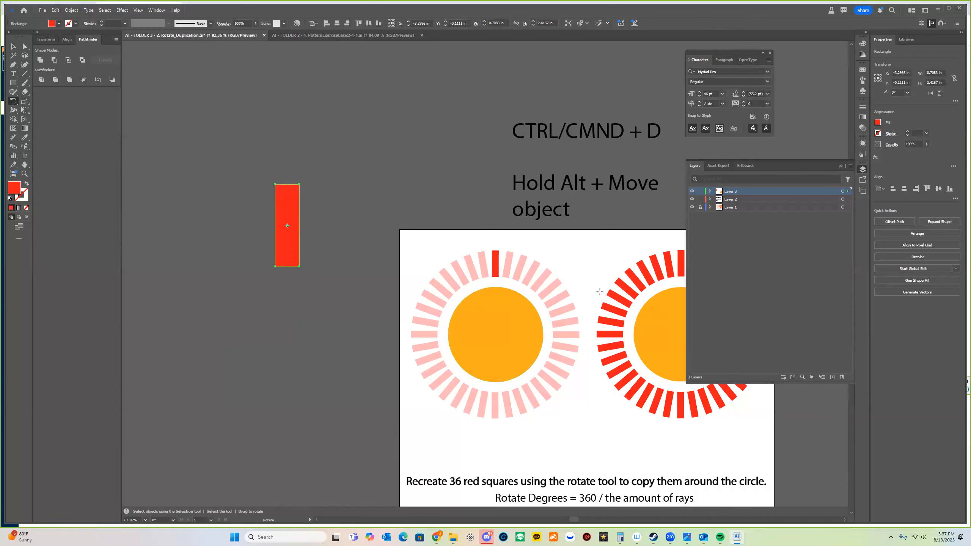
{"action": "key", "text": "v"}
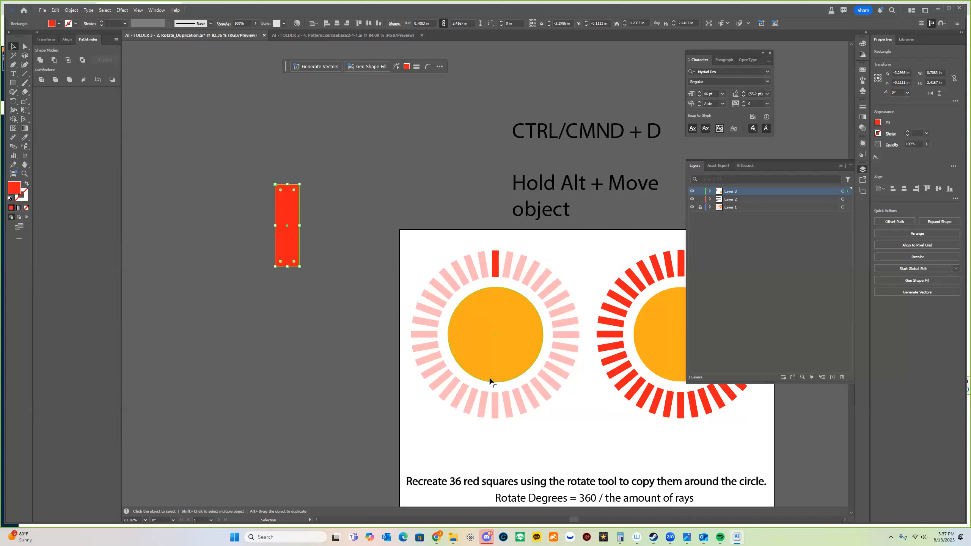
Select the red ray atop the left sun, after briefly checking the view options.
{"action": "left_click", "coordinate": [305, 216]}
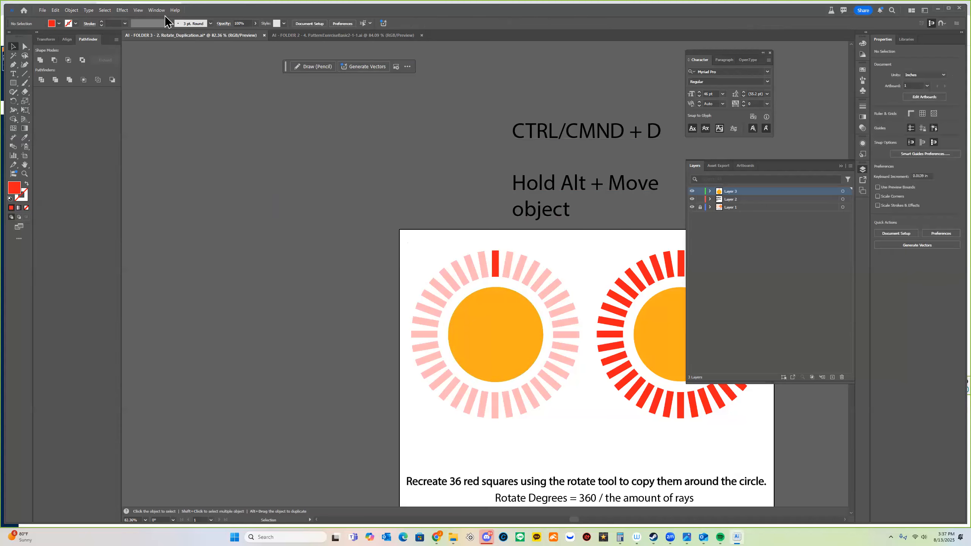
{"action": "left_click", "coordinate": [497, 261]}
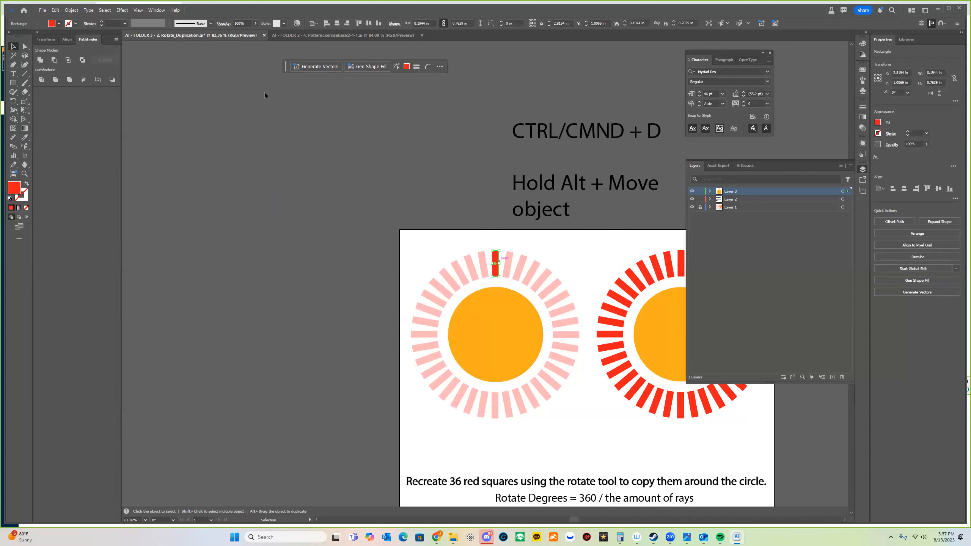
{"action": "left_click", "coordinate": [414, 178]}
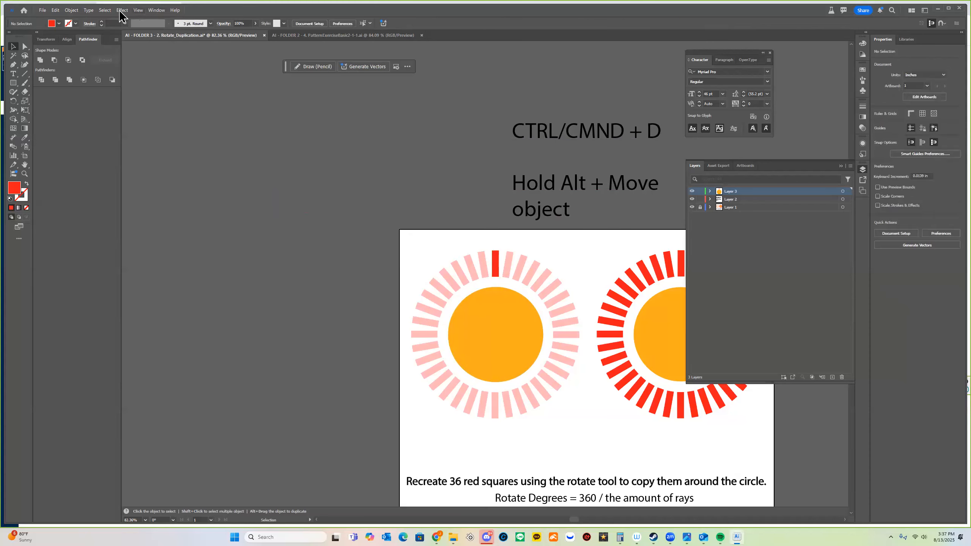
{"action": "left_click", "coordinate": [138, 11]}
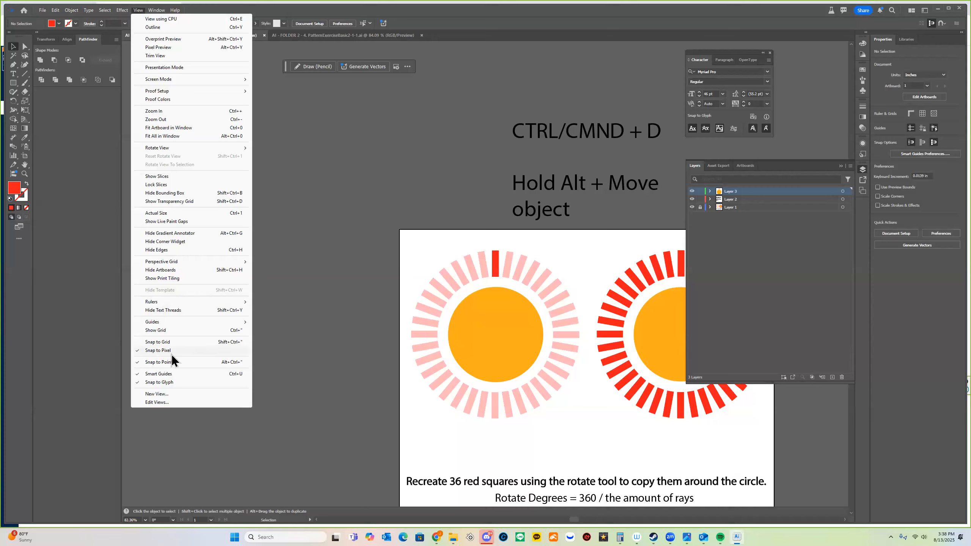
{"action": "mouse_move", "coordinate": [209, 326]}
{"action": "left_click", "coordinate": [442, 238]}
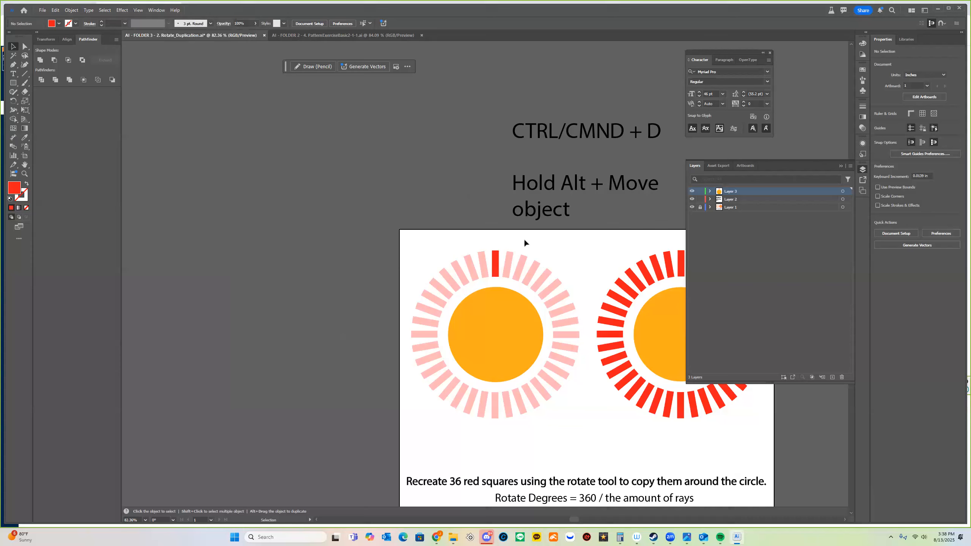
{"action": "left_click", "coordinate": [496, 263]}
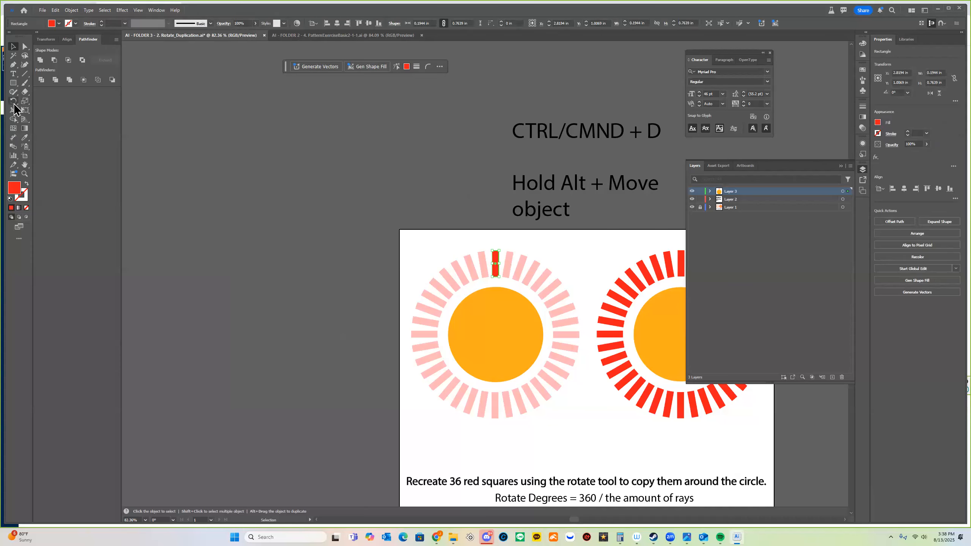
With the Rotate tool, set the left sun's centre as pivot to open Rotate settings.
{"action": "left_click", "coordinate": [13, 102]}
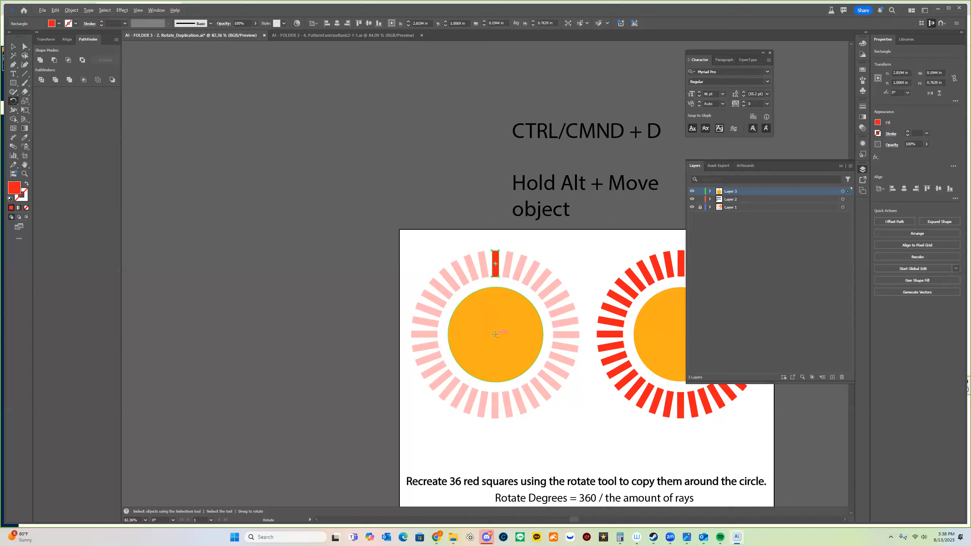
{"action": "left_click", "coordinate": [494, 334], "text": "alt"}
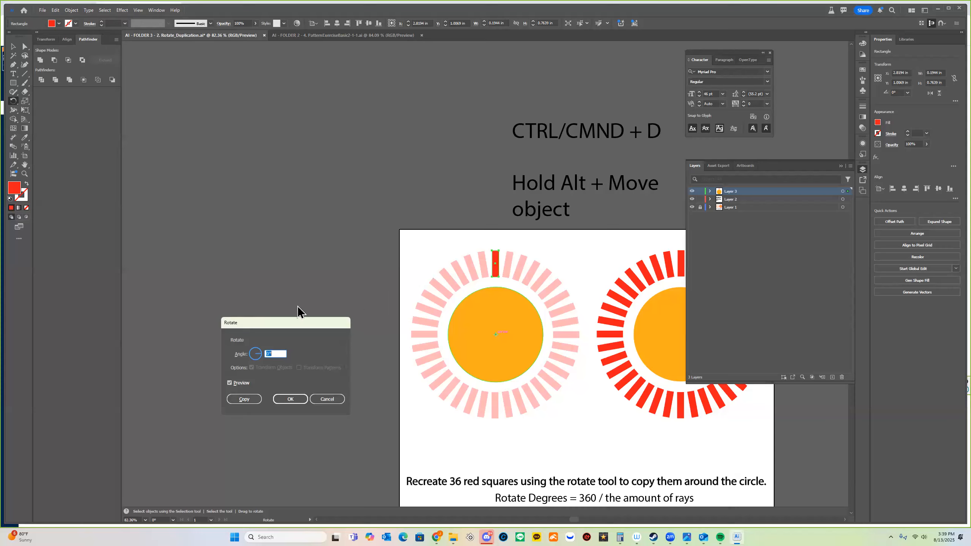
Enter 360/36 (10°) as the rotation angle and place a rotated copy of the ray.
{"action": "left_click_drag", "start_coordinate": [296, 322], "coordinate": [427, 129]}
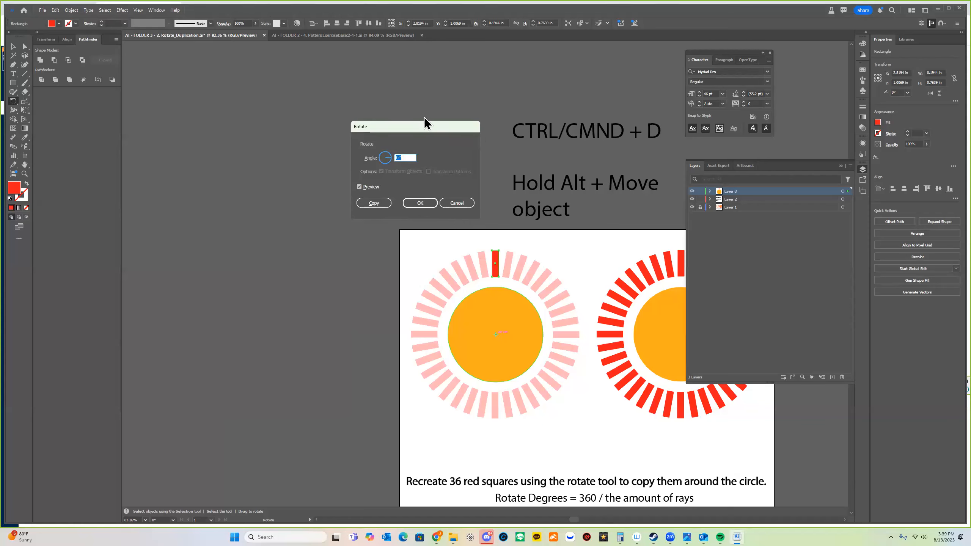
{"action": "left_click_drag", "start_coordinate": [424, 130], "coordinate": [441, 128]}
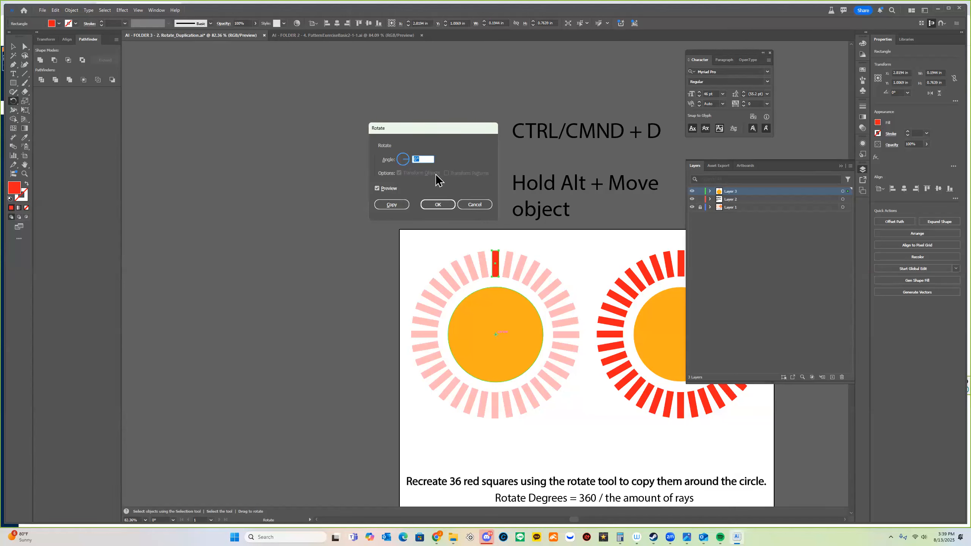
{"action": "mouse_move", "coordinate": [400, 162]}
{"action": "left_mouse_down"}
{"action": "mouse_move", "coordinate": [410, 164]}
{"action": "mouse_move", "coordinate": [404, 154]}
{"action": "mouse_move", "coordinate": [383, 161]}
{"action": "left_mouse_up"}
{"action": "type", "text": "0"}
{"action": "key", "text": "Tab"}
{"action": "left_click", "coordinate": [403, 159]}
{"action": "key", "text": "Tab"}
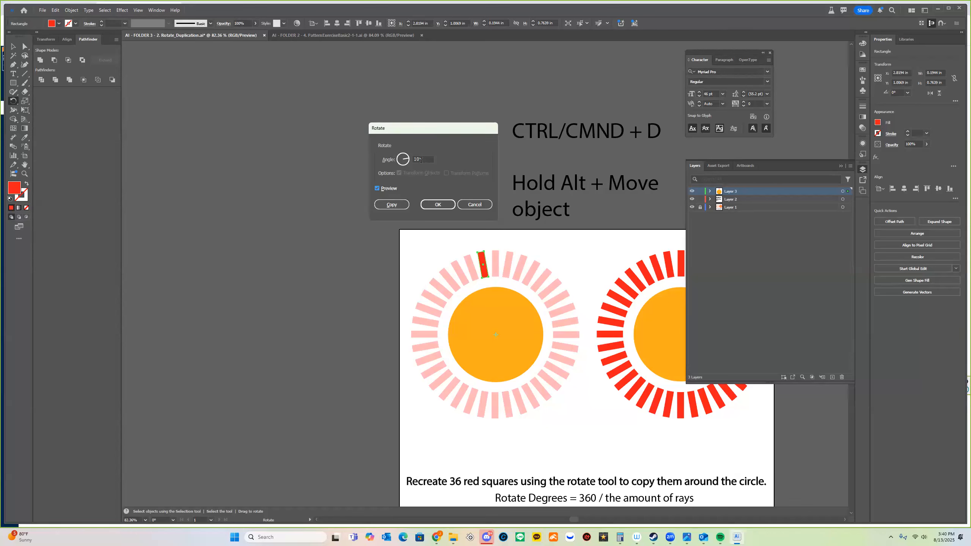
{"action": "left_click", "coordinate": [402, 207]}
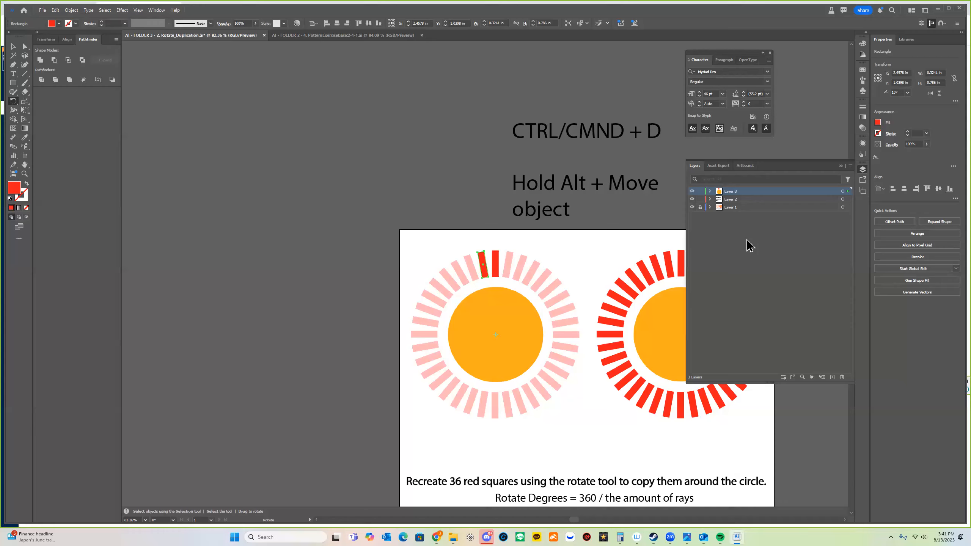
Repeat the 10° rotated copy with Ctrl+D until 36 red rays circle the left sun.
{"action": "key", "text": "ctrl+d"}
{"action": "key", "text": "ctrl+d"}
{"action": "key", "text": "ctrl+d"}
{"action": "key", "text": "ctrl+d"}
{"action": "key", "text": "ctrl+d"}
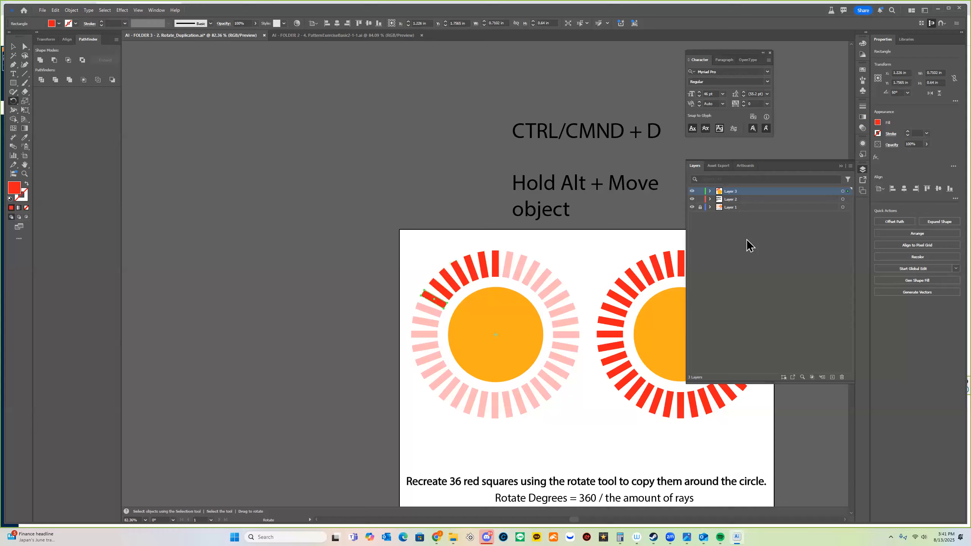
{"action": "key", "text": "ctrl+d"}
{"action": "key", "text": "ctrl+d"}
{"action": "key", "text": "ctrl+d"}
{"action": "key", "text": "ctrl+d"}
{"action": "key", "text": "ctrl+d"}
{"action": "key", "text": "ctrl+d"}
{"action": "key", "text": "ctrl+d"}
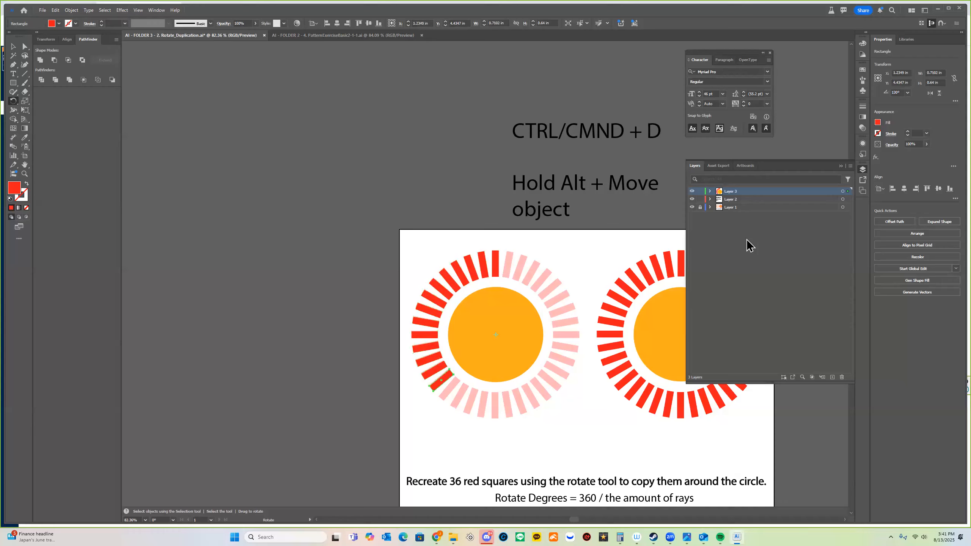
{"action": "key", "text": "ctrl+d"}
{"action": "key", "text": "ctrl+d"}
{"action": "key", "text": "ctrl+d"}
{"action": "key", "text": "ctrl+d"}
{"action": "key", "text": "ctrl+d"}
{"action": "key", "text": "ctrl+d"}
{"action": "key", "text": "ctrl+d"}
{"action": "key", "text": "ctrl+d"}
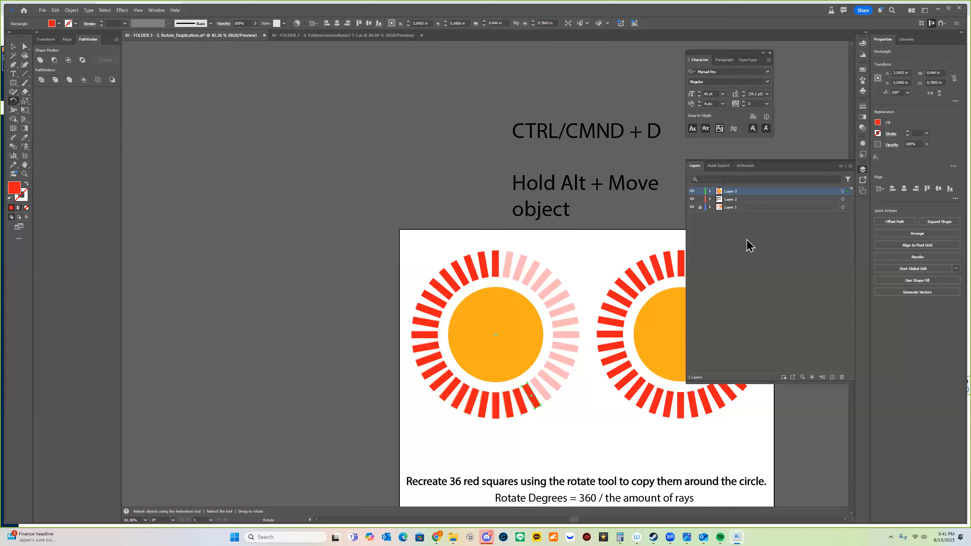
{"action": "key", "text": "ctrl+d"}
{"action": "key", "text": "ctrl+d"}
{"action": "key", "text": "ctrl+d"}
{"action": "key", "text": "ctrl+d"}
{"action": "key", "text": "ctrl+d"}
{"action": "key", "text": "ctrl+d"}
{"action": "key", "text": "ctrl+d"}
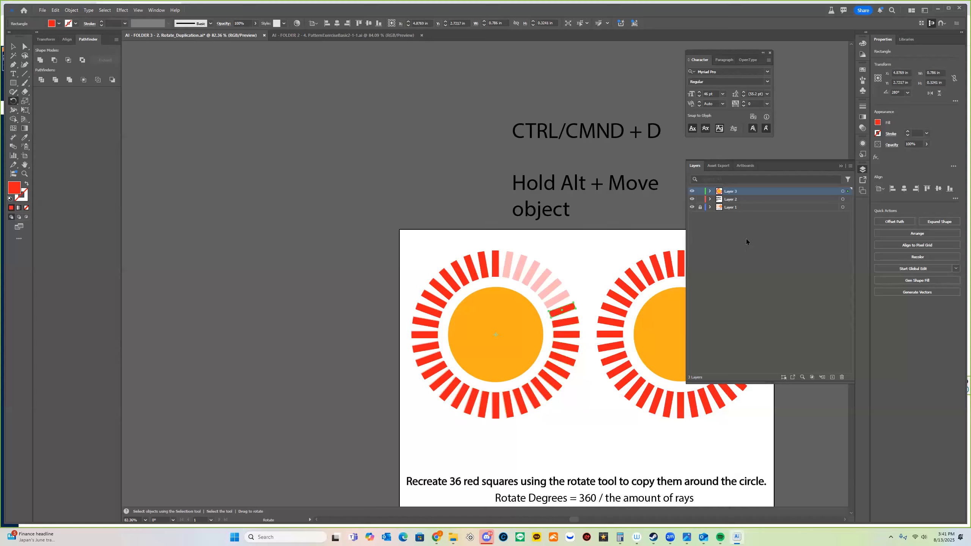
{"action": "key", "text": "ctrl+d"}
{"action": "key", "text": "ctrl+d"}
{"action": "key", "text": "ctrl+d"}
{"action": "key", "text": "ctrl+d"}
{"action": "key", "text": "ctrl+d"}
{"action": "key", "text": "ctrl+d"}
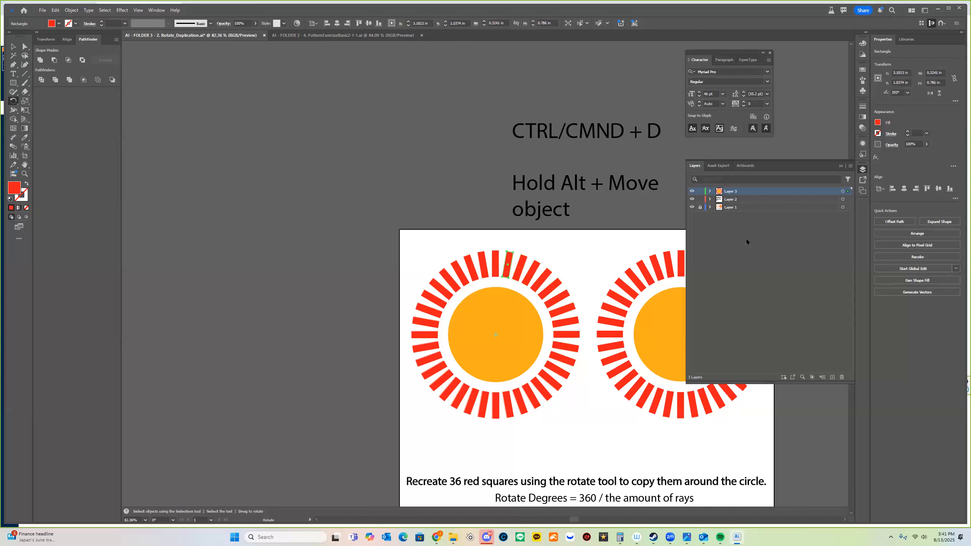
{"action": "key", "text": "z"}
{"action": "left_click_drag", "start_coordinate": [428, 361], "coordinate": [452, 404]}
{"action": "left_click_drag", "start_coordinate": [527, 347], "coordinate": [427, 426]}
{"action": "scroll", "coordinate": [537, 369], "scroll_direction": "down", "scroll_amount": 2}
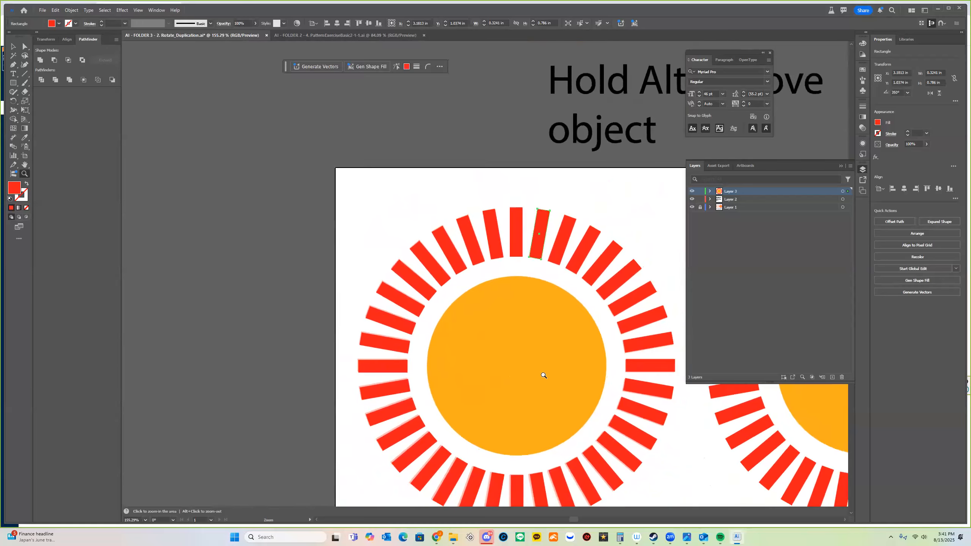
{"action": "left_click_drag", "start_coordinate": [544, 375], "coordinate": [532, 331]}
{"action": "scroll", "coordinate": [528, 331], "scroll_direction": "down", "scroll_amount": 1}
{"action": "scroll", "coordinate": [528, 333], "scroll_direction": "down", "scroll_amount": 1}
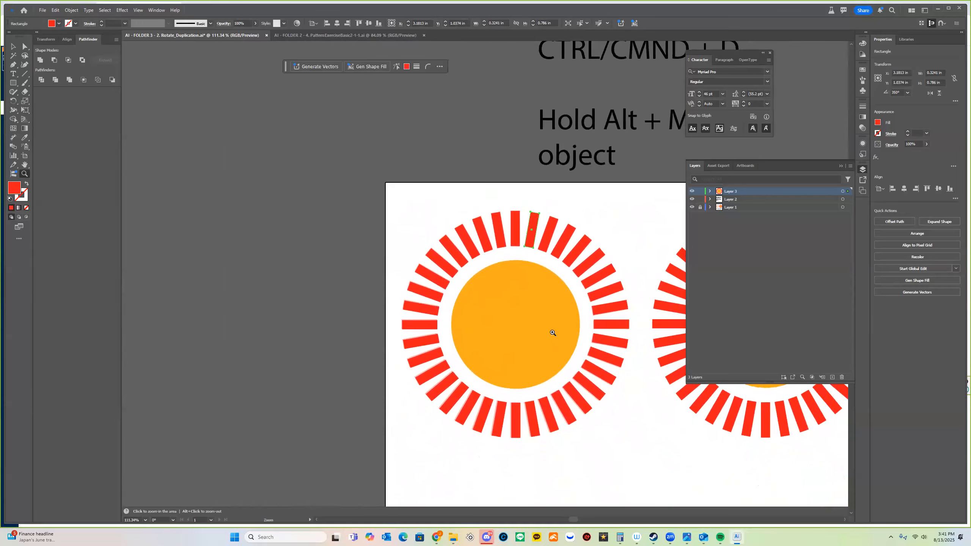
{"action": "left_click_drag", "start_coordinate": [495, 268], "coordinate": [418, 248]}
{"action": "scroll", "coordinate": [418, 248], "scroll_direction": "down", "scroll_amount": 3}
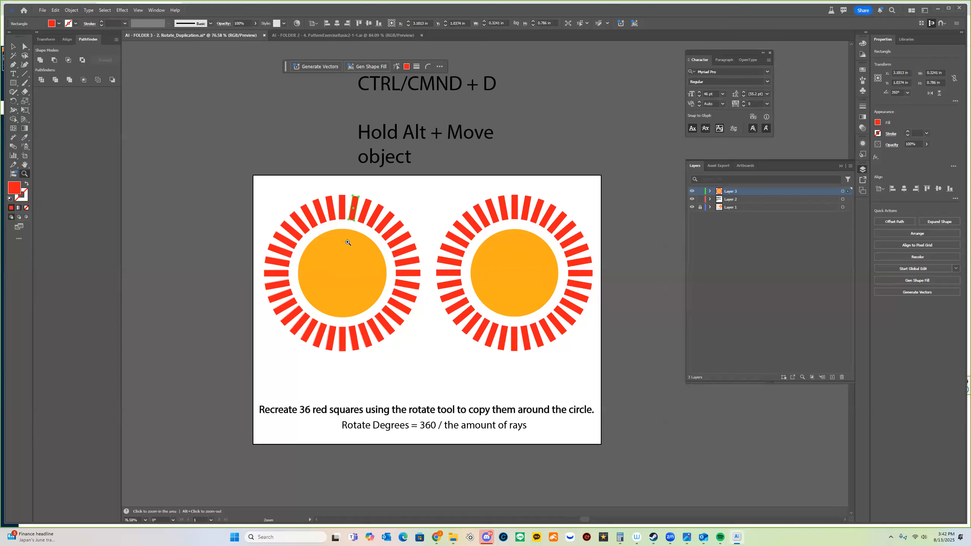
{"action": "key", "text": "v"}
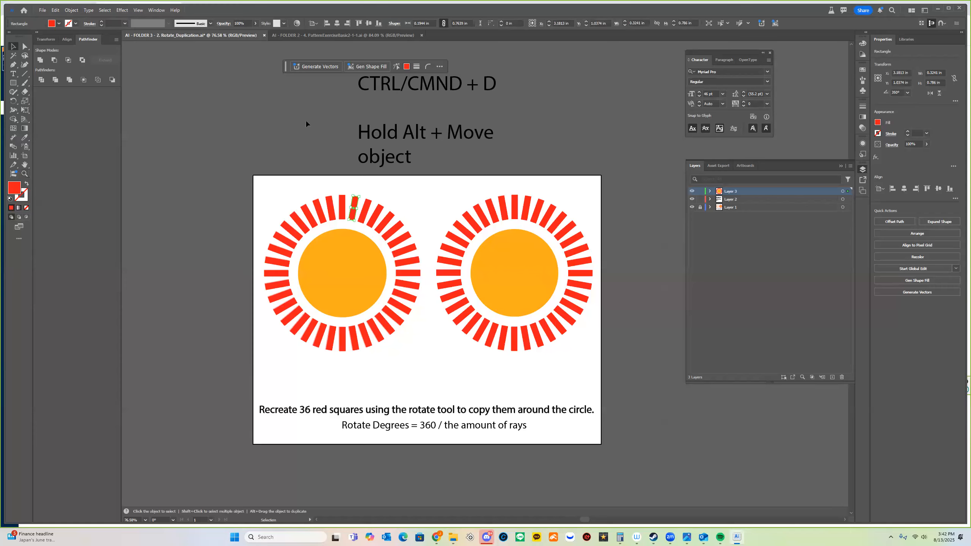
{"action": "scroll", "coordinate": [213, 98], "scroll_direction": "right", "scroll_amount": 1}
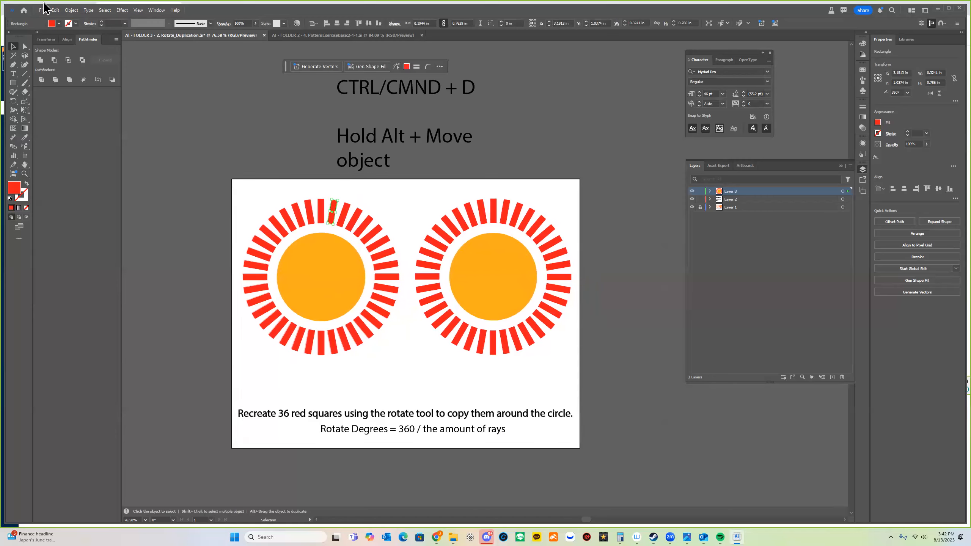
{"action": "left_click", "coordinate": [42, 10]}
Save a copy to Downloads as an Illustrator file, prefixing the name with the student's name.
{"action": "left_click", "coordinate": [57, 96]}
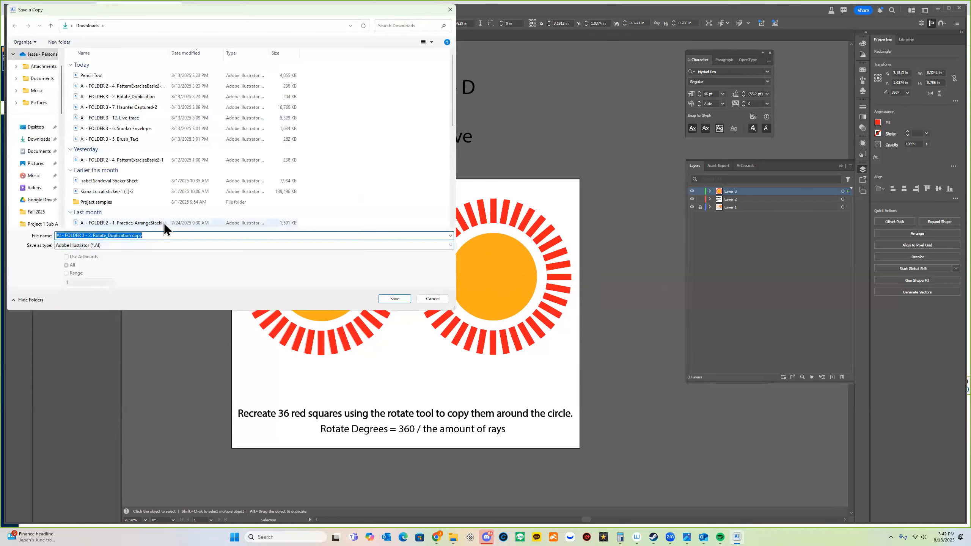
{"action": "key", "text": "Home"}
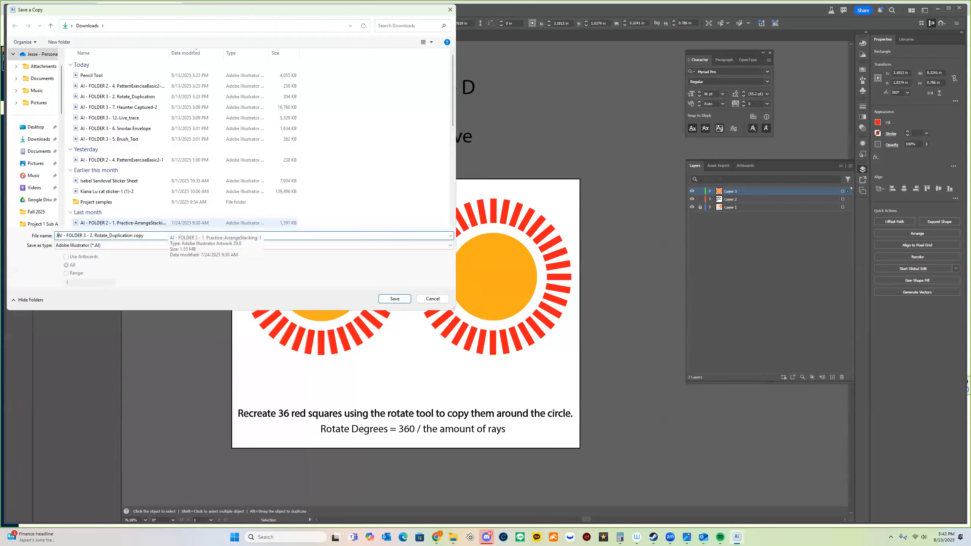
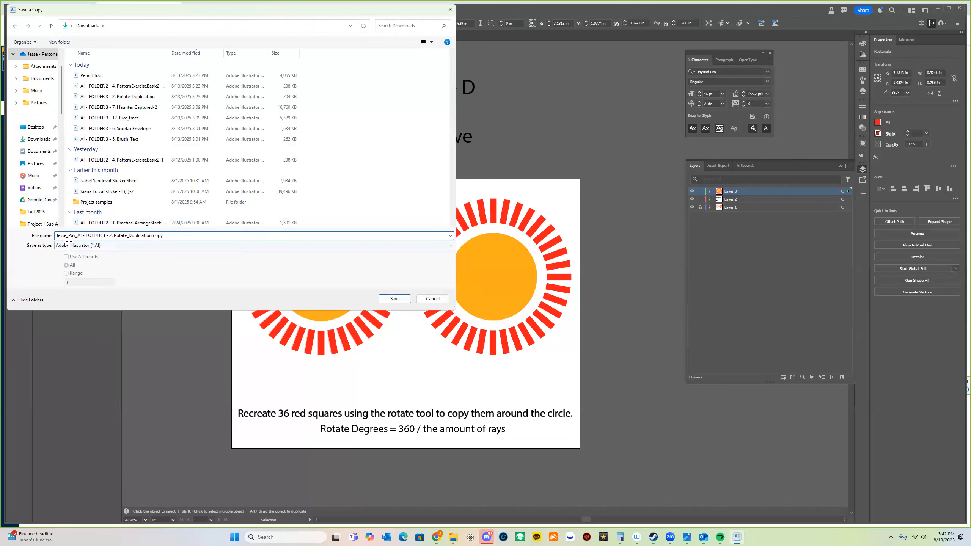
{"action": "left_click", "coordinate": [407, 298]}
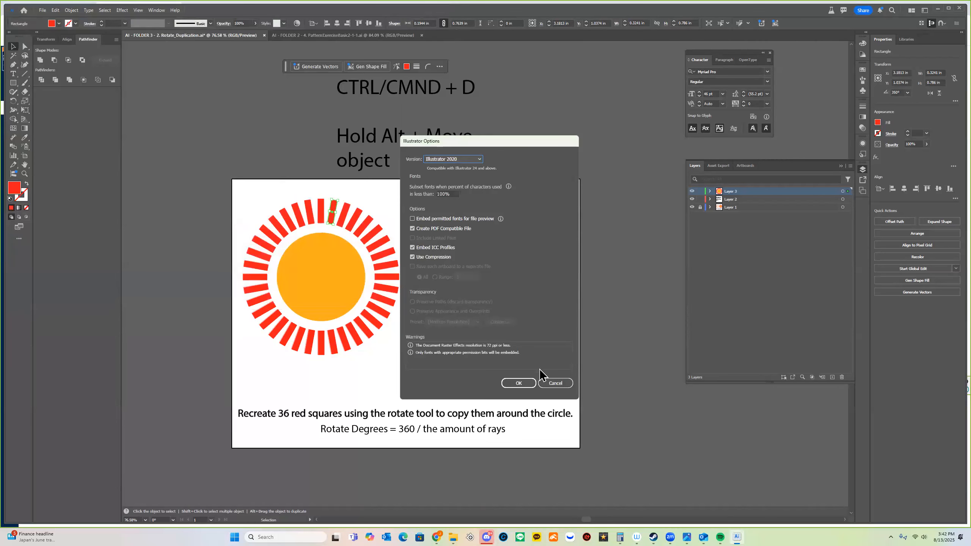
{"action": "left_click", "coordinate": [516, 381]}
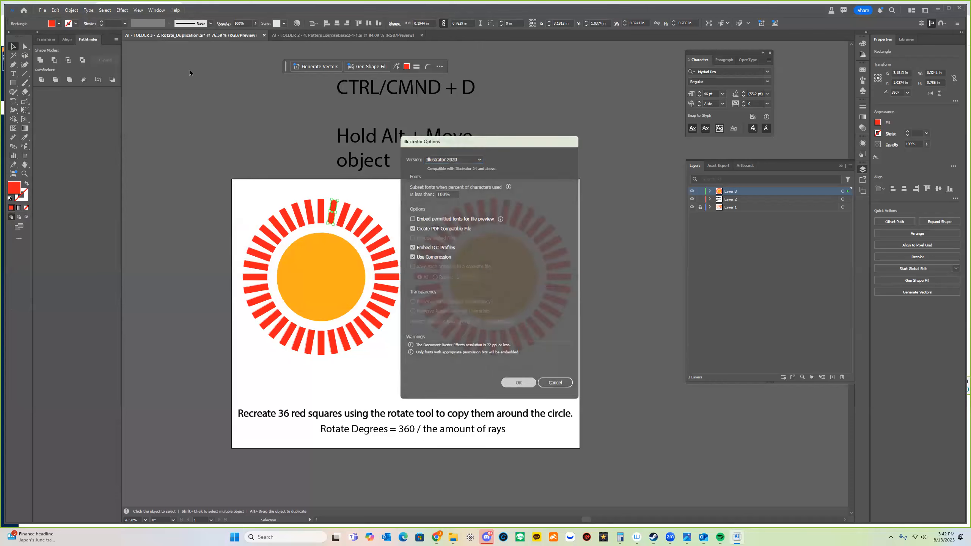
Export the artwork to Downloads as an RGB JPEG at Screen (72 ppi) resolution.
{"action": "left_click", "coordinate": [43, 10]}
{"action": "mouse_move", "coordinate": [87, 186]}
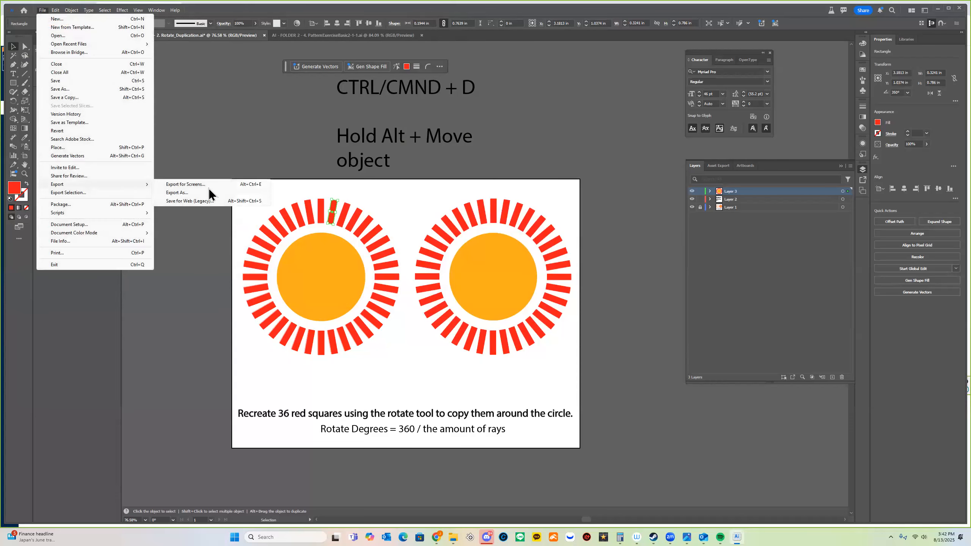
{"action": "left_click", "coordinate": [194, 194]}
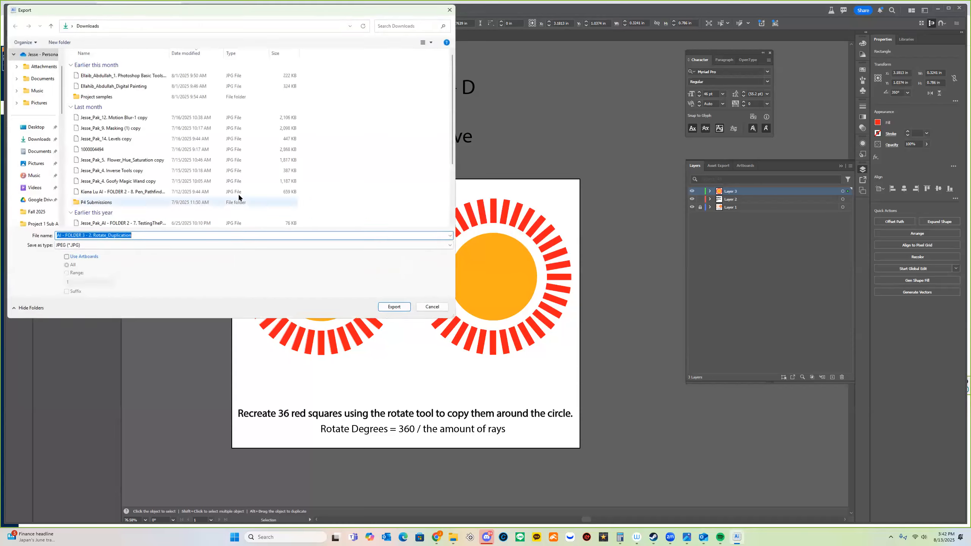
{"action": "left_click", "coordinate": [392, 307]}
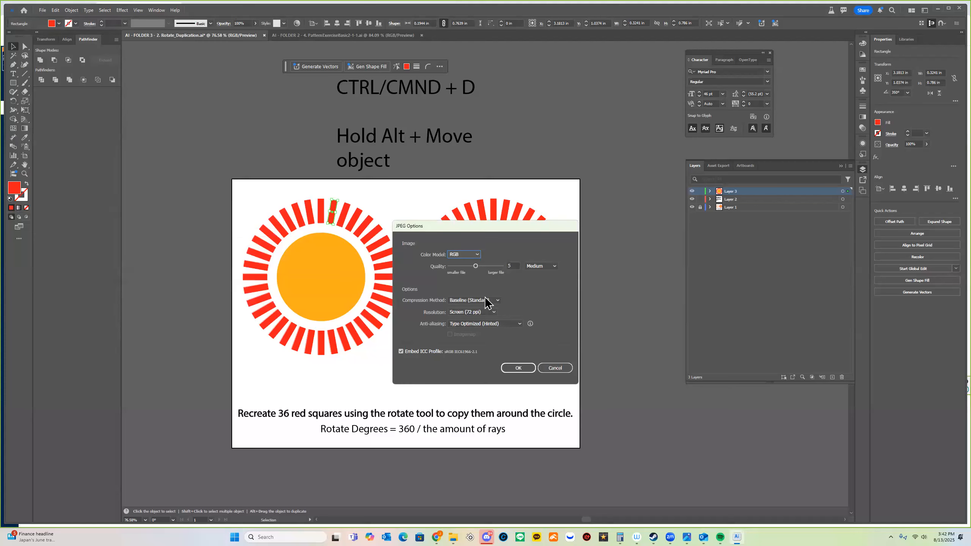
{"action": "left_click", "coordinate": [481, 313]}
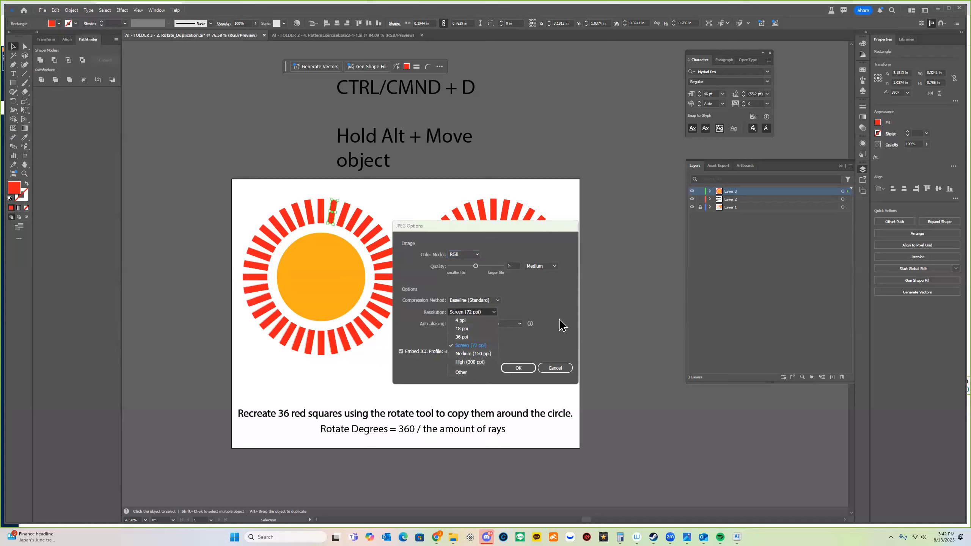
{"action": "left_click", "coordinate": [526, 367]}
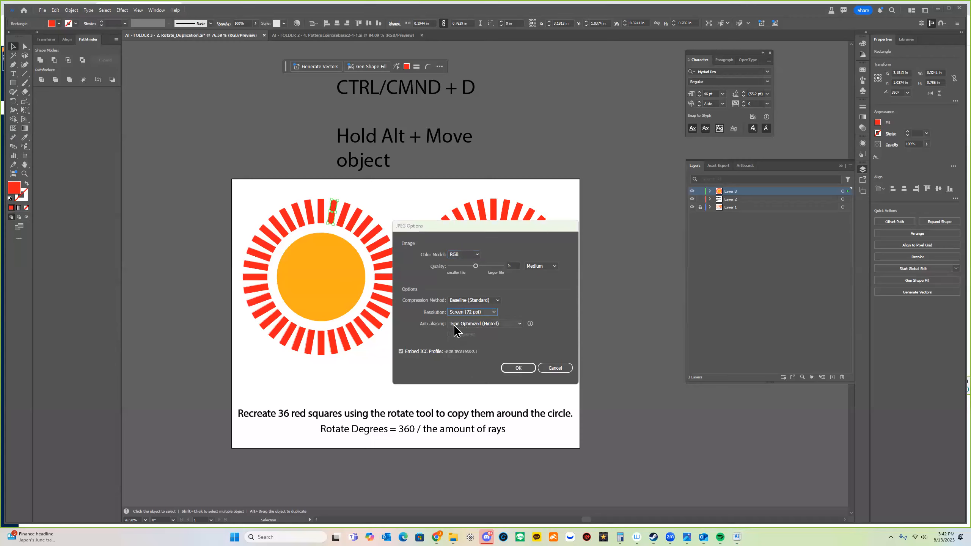
{"action": "left_click", "coordinate": [524, 370]}
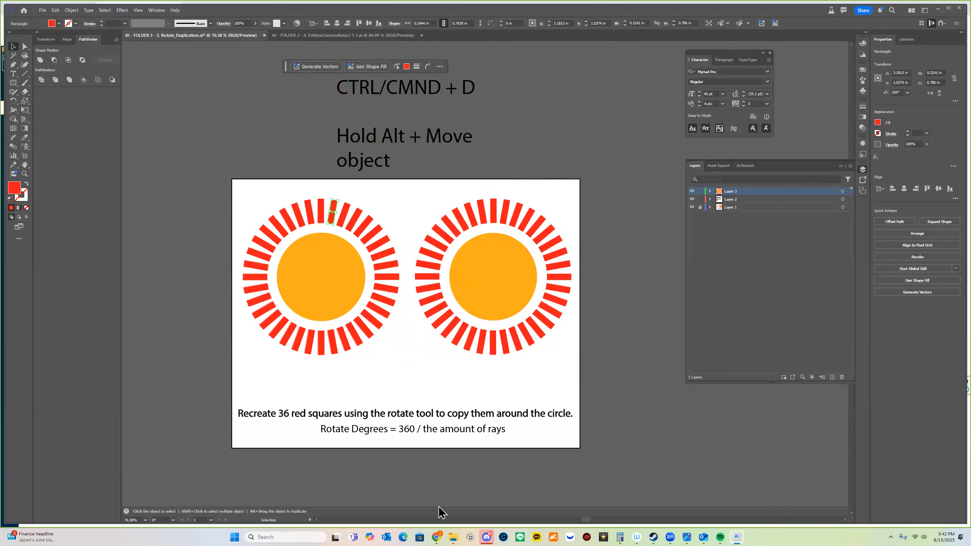
Rename the exported Rotate_Duplication JPG in Downloads to start with the student's name.
{"action": "mouse_move", "coordinate": [454, 537]}
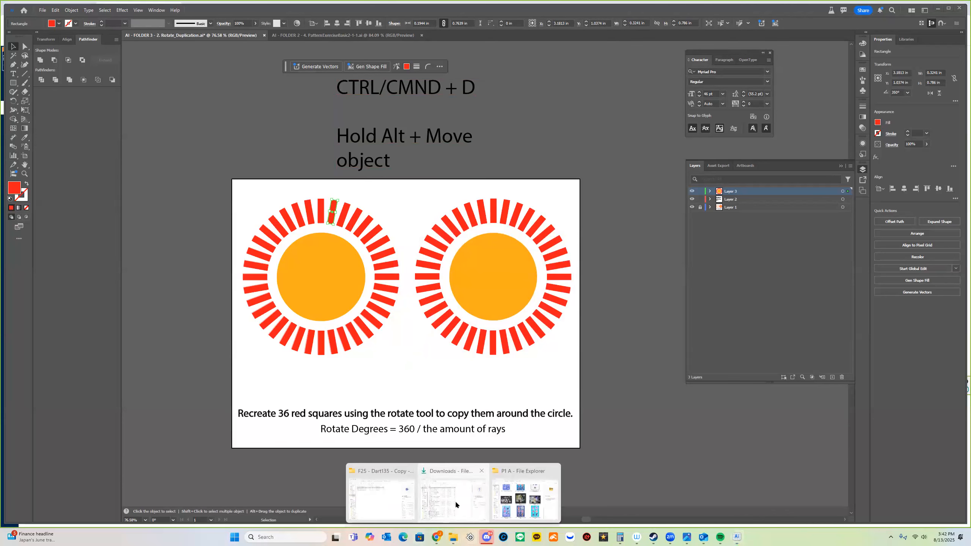
{"action": "left_click", "coordinate": [455, 500]}
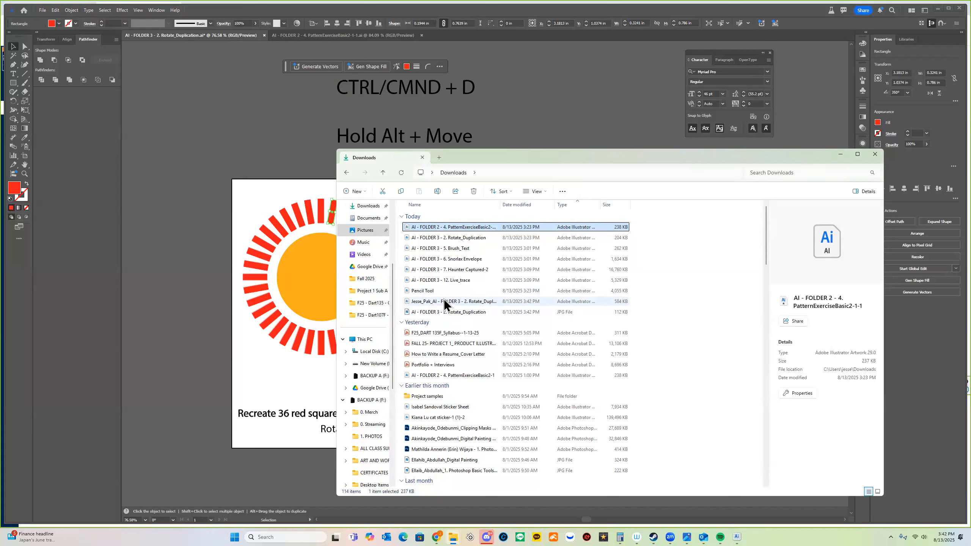
{"action": "left_click", "coordinate": [444, 300]}
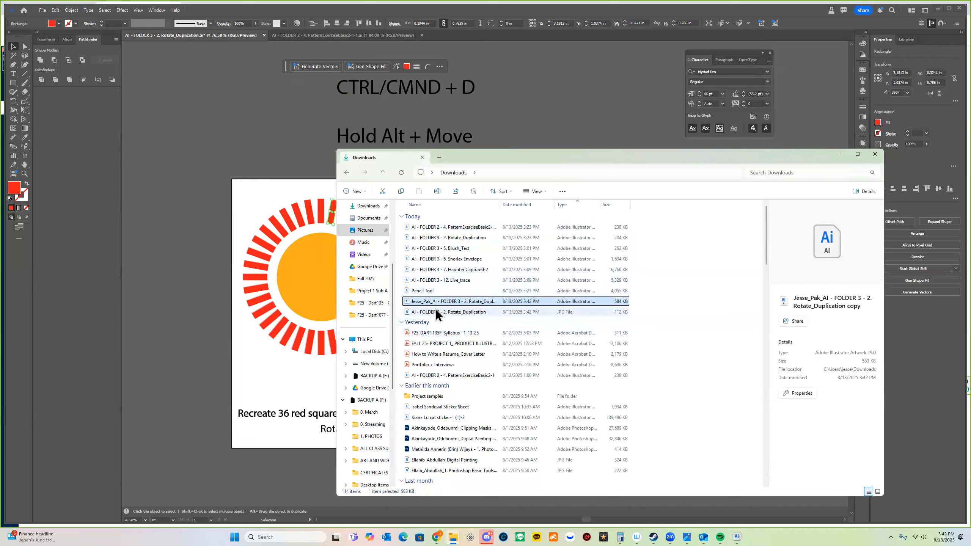
{"action": "left_click", "coordinate": [418, 313]}
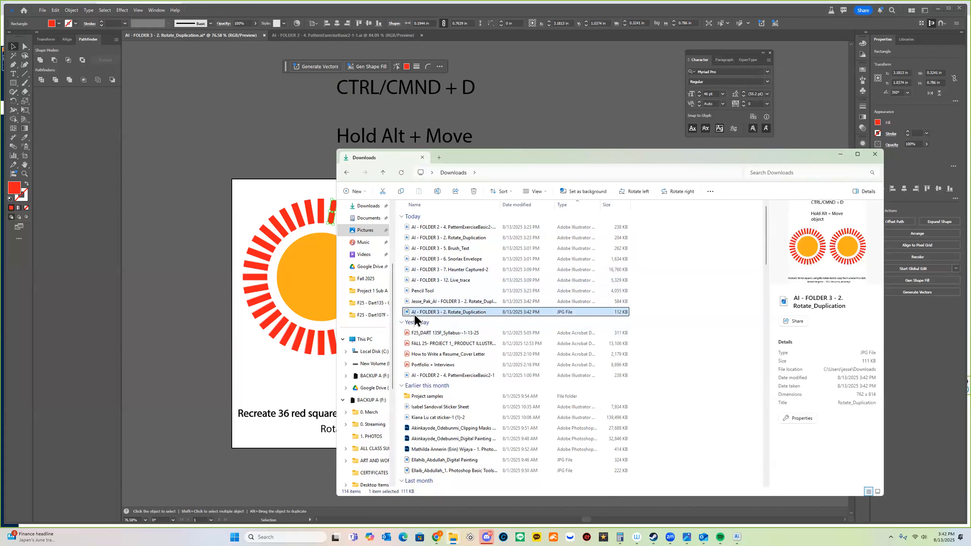
{"action": "left_click", "coordinate": [417, 316]}
{"action": "key", "text": "Home"}
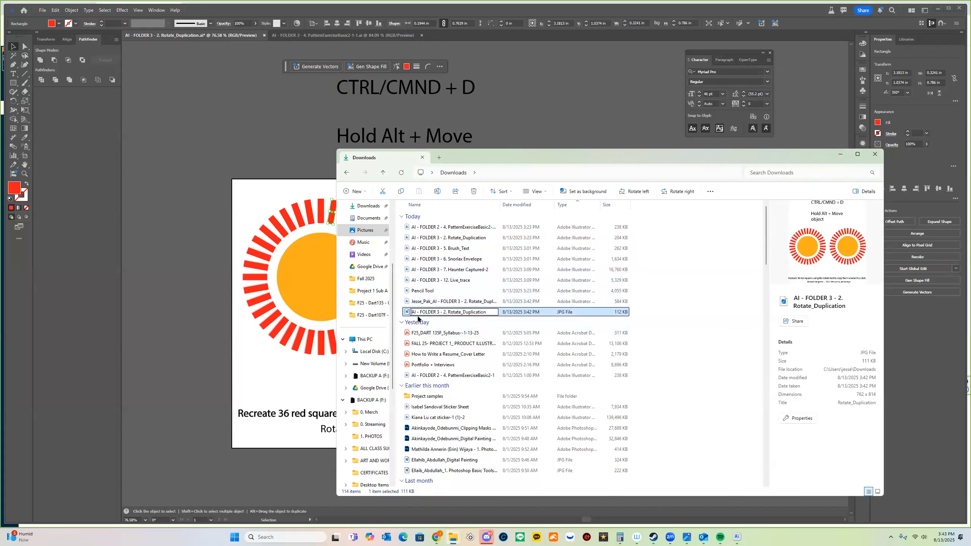
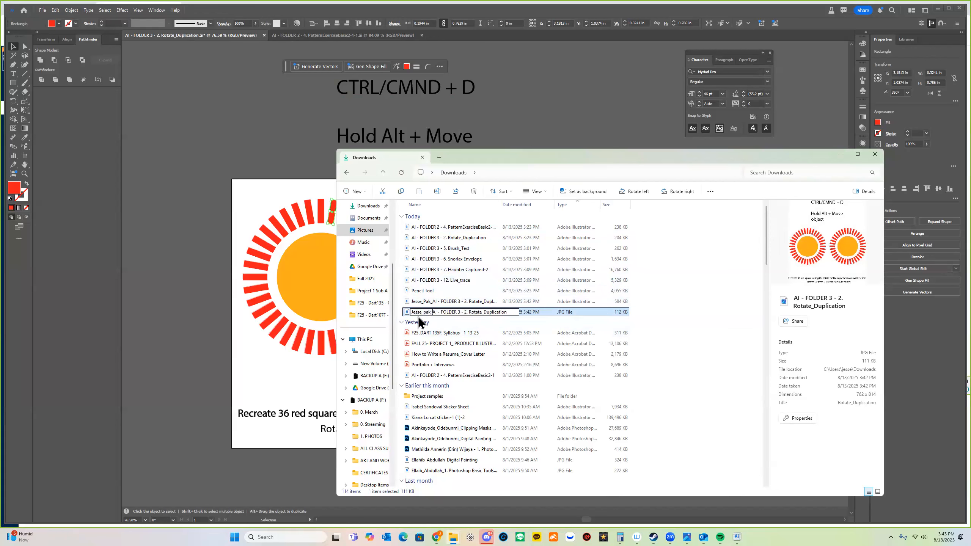
{"action": "key", "text": "Return"}
{"action": "left_click", "coordinate": [310, 291]}
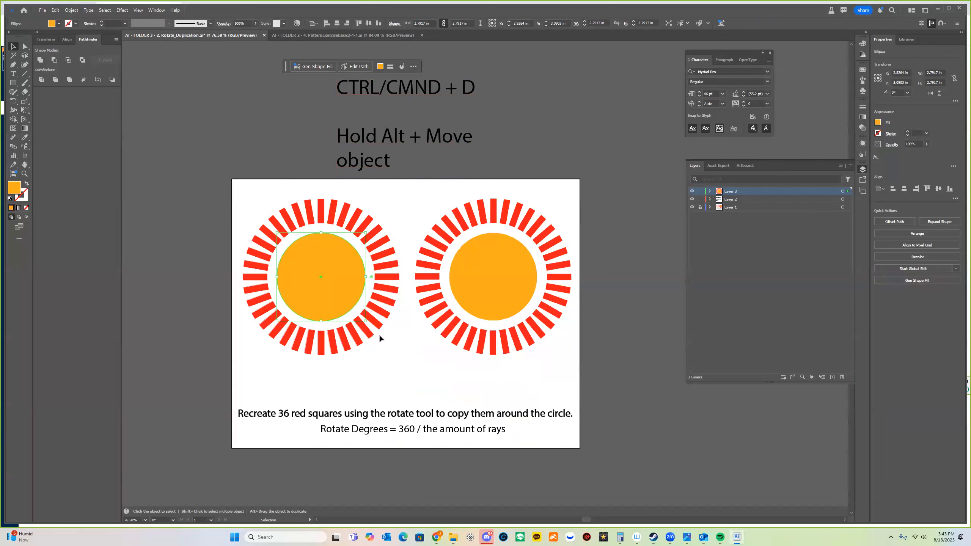
Switch to the PatternExerciseBasic2 document and zoom out to see the whole artboard.
{"action": "left_click", "coordinate": [413, 36]}
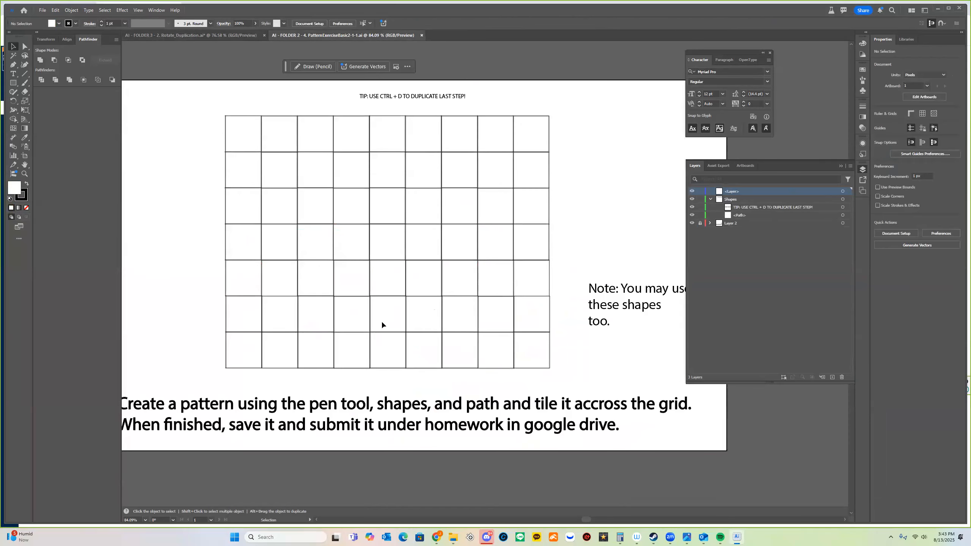
{"action": "mouse_move", "coordinate": [341, 301]}
{"action": "left_mouse_down"}
{"action": "mouse_move", "coordinate": [392, 341]}
{"action": "mouse_move", "coordinate": [409, 370]}
{"action": "mouse_move", "coordinate": [392, 323]}
{"action": "mouse_move", "coordinate": [357, 300]}
{"action": "left_mouse_up"}
{"action": "key", "text": "z"}
{"action": "left_click", "coordinate": [505, 300], "text": "alt"}
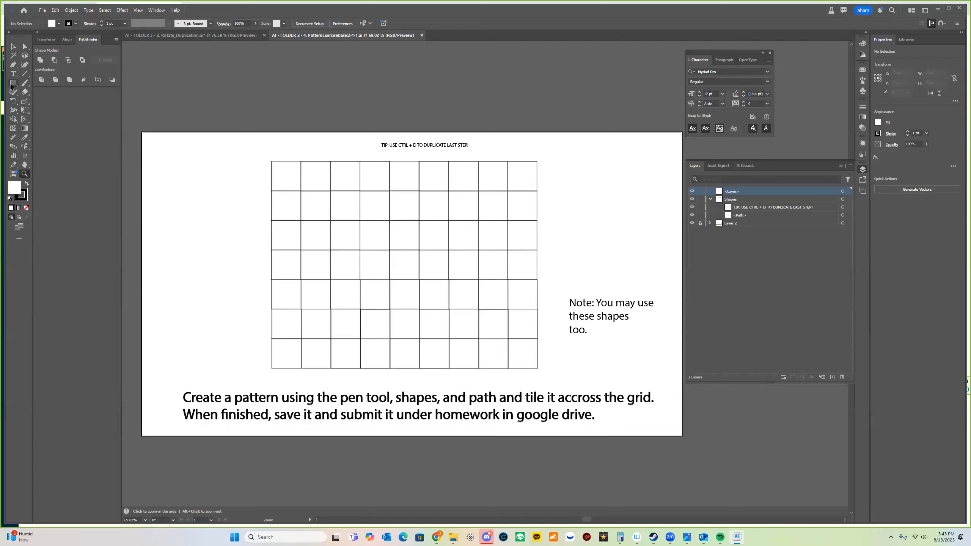
Draw a 76 px square filling the grid's top-left cell.
{"action": "key", "text": "m"}
{"action": "mouse_move", "coordinate": [166, 183]}
{"action": "left_mouse_down"}
{"action": "mouse_move", "coordinate": [214, 222]}
{"action": "mouse_move", "coordinate": [193, 210]}
{"action": "mouse_move", "coordinate": [392, 152]}
{"action": "mouse_move", "coordinate": [428, 150]}
{"action": "left_mouse_up"}
{"action": "key", "text": "ctrl+z"}
{"action": "key", "text": "ctrl+z"}
{"action": "key", "text": "z"}
{"action": "key", "text": "m"}
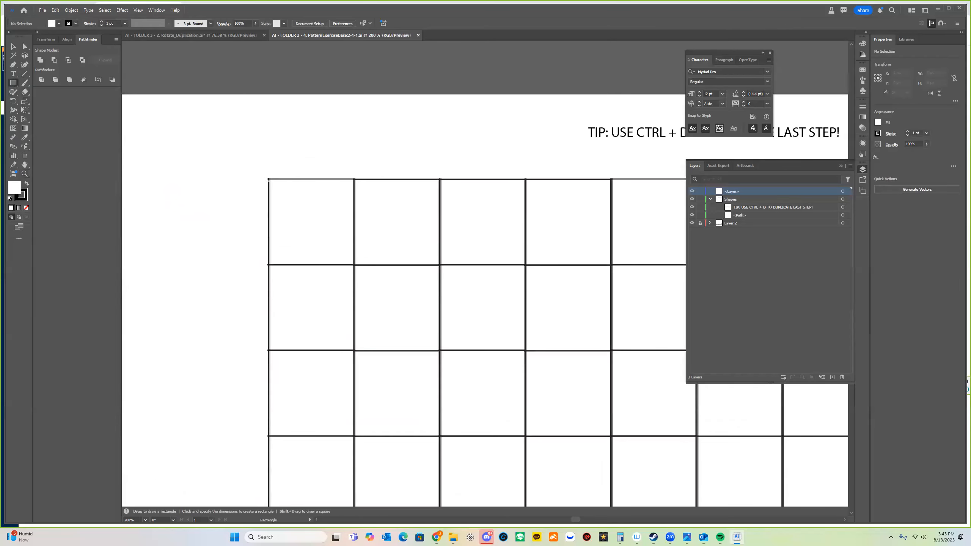
{"action": "left_click_drag", "start_coordinate": [268, 179], "coordinate": [355, 247]}
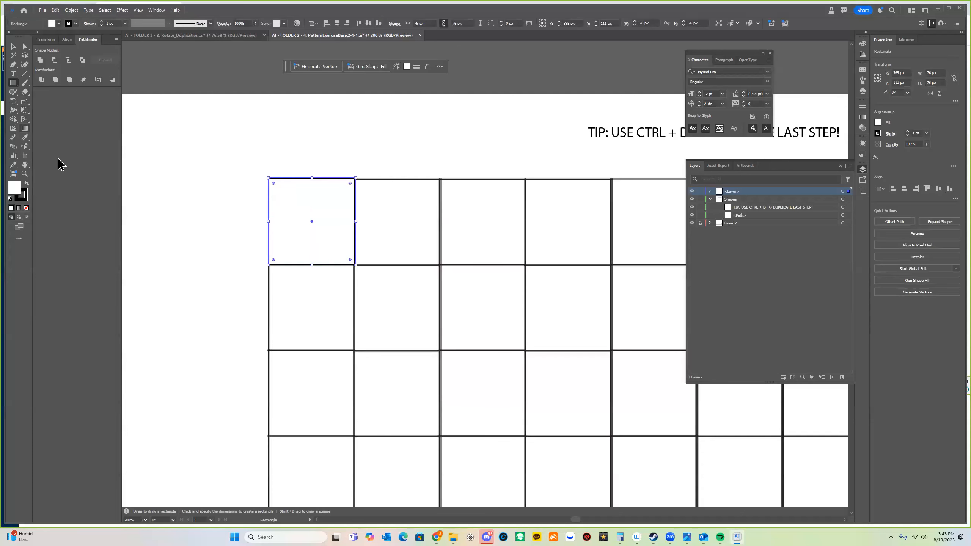
Fill the square in the grid's top-left cell with red.
{"action": "double_click", "coordinate": [12, 189]}
{"action": "left_click", "coordinate": [497, 312]}
{"action": "left_click", "coordinate": [599, 298]}
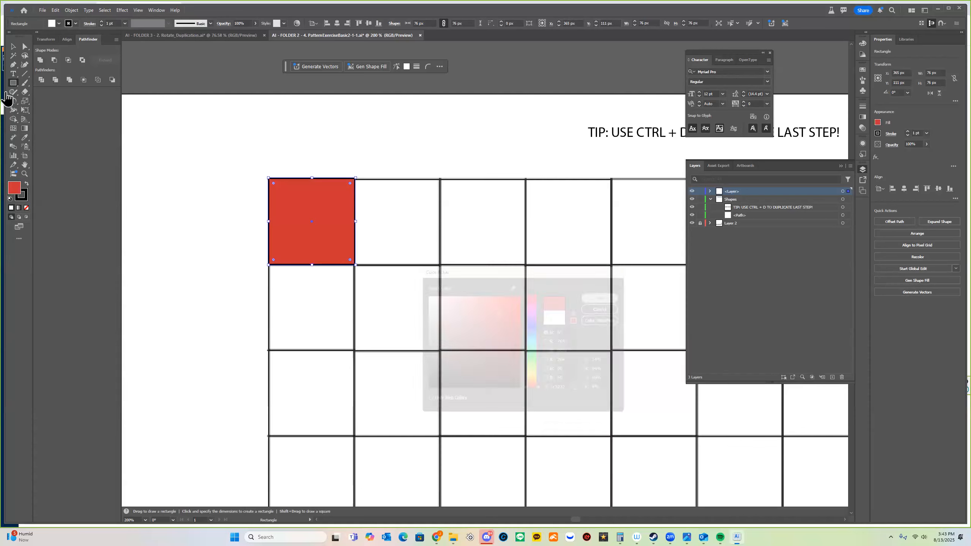
Draw a light green circle inside the red square and nudge it to the centre.
{"action": "left_click", "coordinate": [13, 82]}
{"action": "left_click", "coordinate": [57, 107]}
{"action": "left_click_drag", "start_coordinate": [294, 196], "coordinate": [340, 244]}
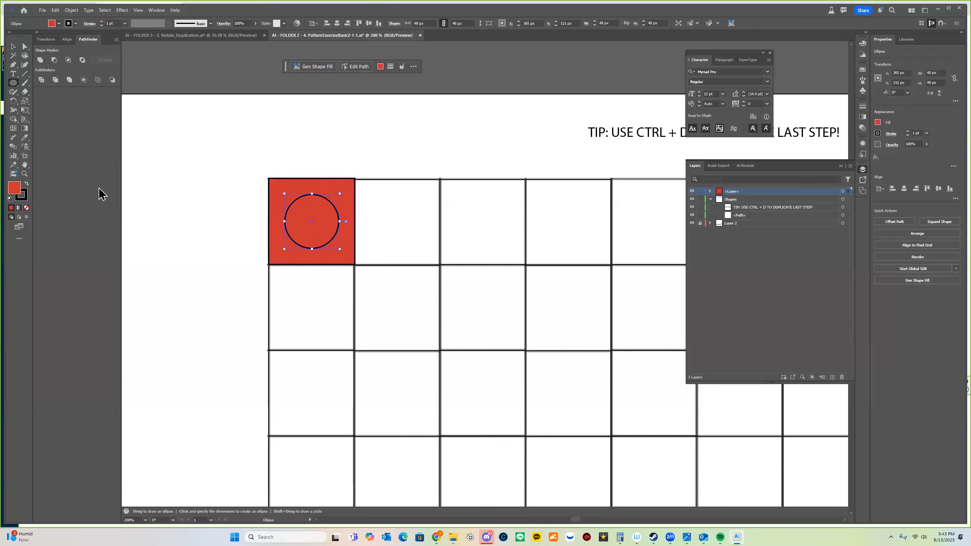
{"action": "double_click", "coordinate": [14, 187]}
{"action": "left_click_drag", "start_coordinate": [477, 311], "coordinate": [434, 294]}
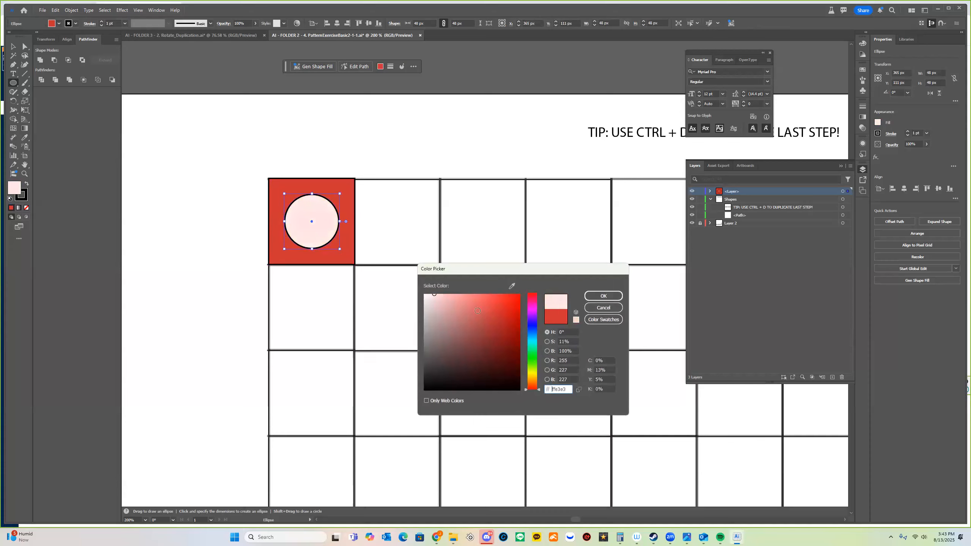
{"action": "left_click", "coordinate": [533, 361]}
{"action": "left_click", "coordinate": [458, 295]}
{"action": "left_click", "coordinate": [603, 296]}
{"action": "key", "text": "v"}
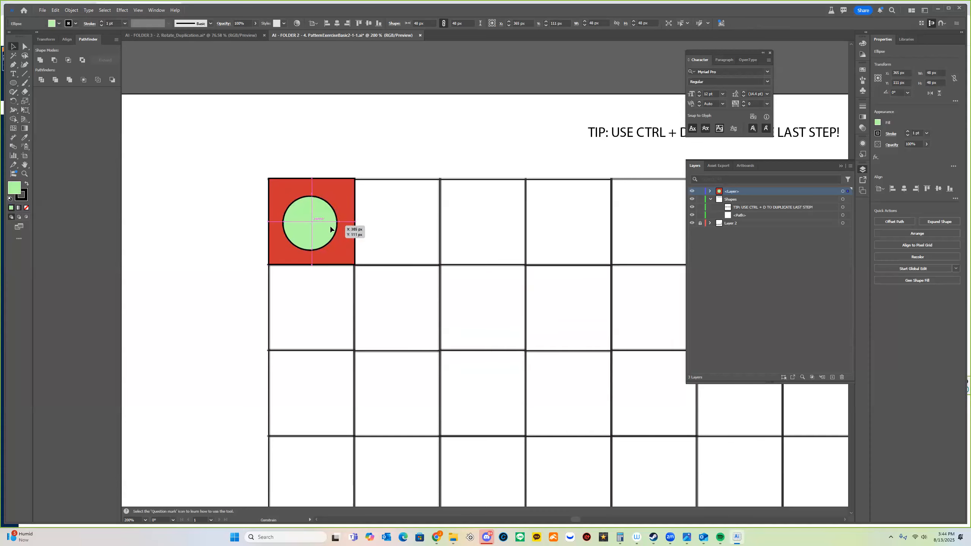
{"action": "key", "text": "Left"}
{"action": "key", "text": "Down"}
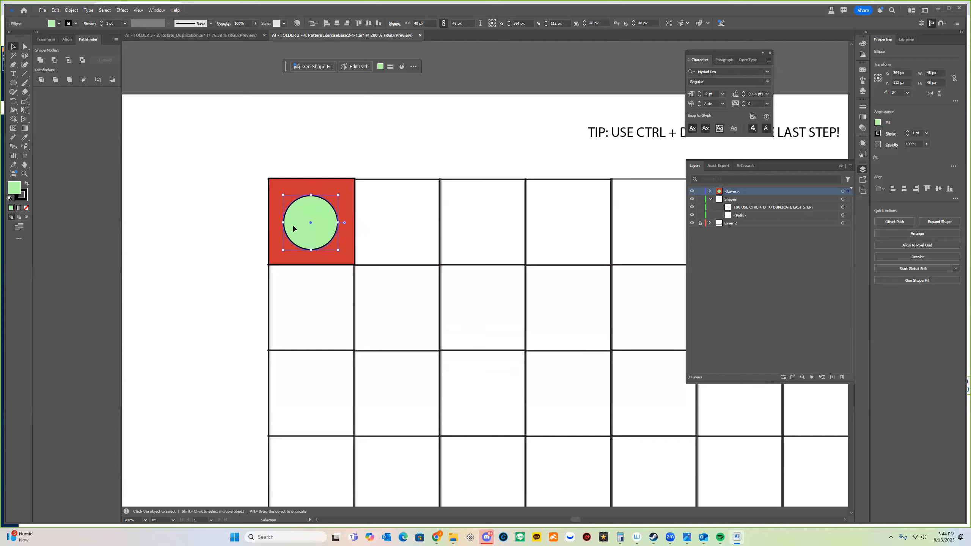
Draw a small fully saturated yellow star inside the green circle.
{"action": "left_click_drag", "start_coordinate": [13, 83], "coordinate": [72, 119]}
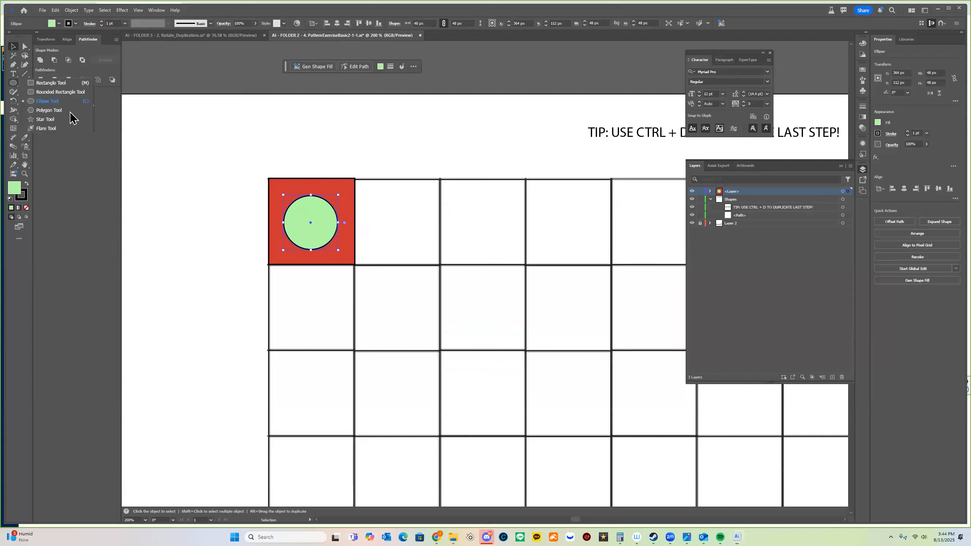
{"action": "left_click", "coordinate": [73, 119]}
{"action": "mouse_move", "coordinate": [318, 231]}
{"action": "left_mouse_down"}
{"action": "mouse_move", "coordinate": [321, 216]}
{"action": "mouse_move", "coordinate": [313, 226]}
{"action": "left_mouse_up"}
{"action": "key", "text": "v"}
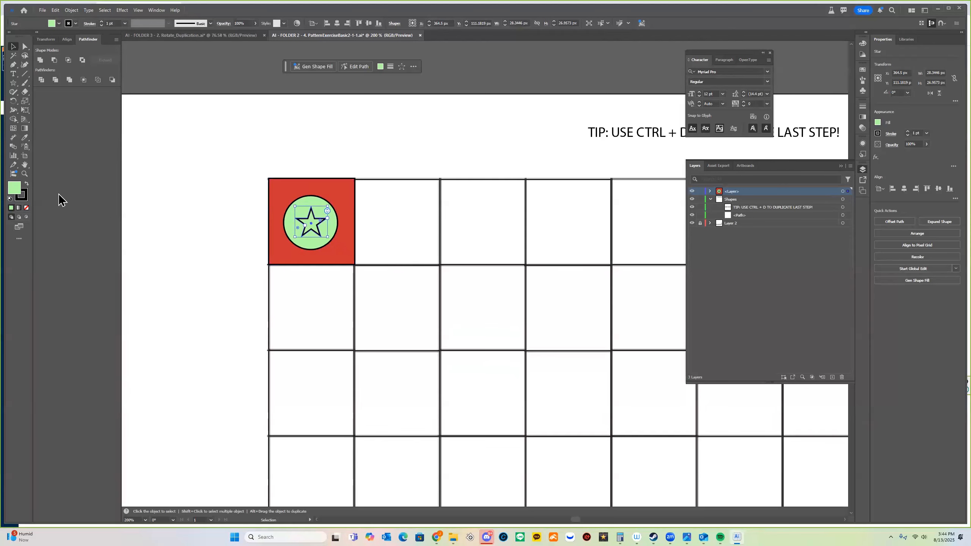
{"action": "double_click", "coordinate": [15, 188]}
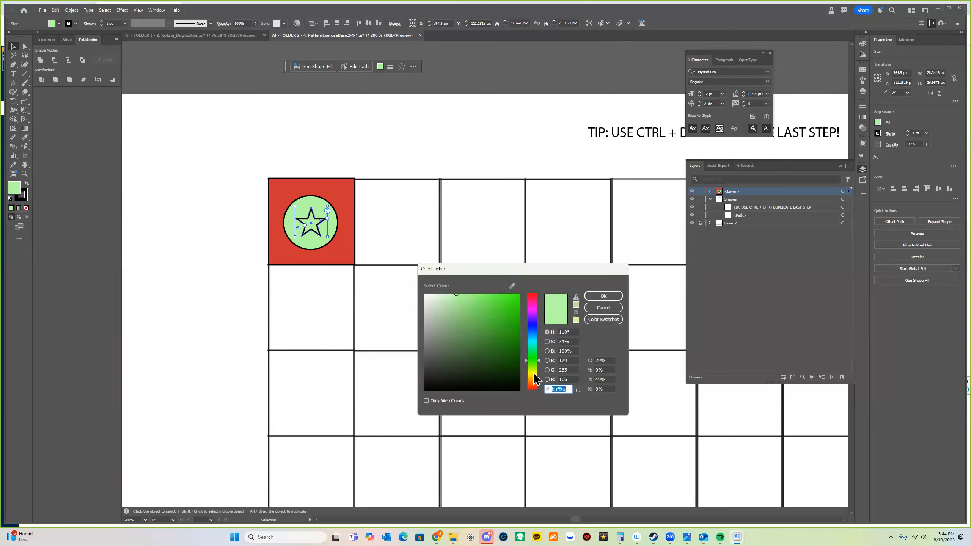
{"action": "left_click", "coordinate": [534, 373]}
{"action": "left_click", "coordinate": [519, 294]}
{"action": "left_click", "coordinate": [603, 296]}
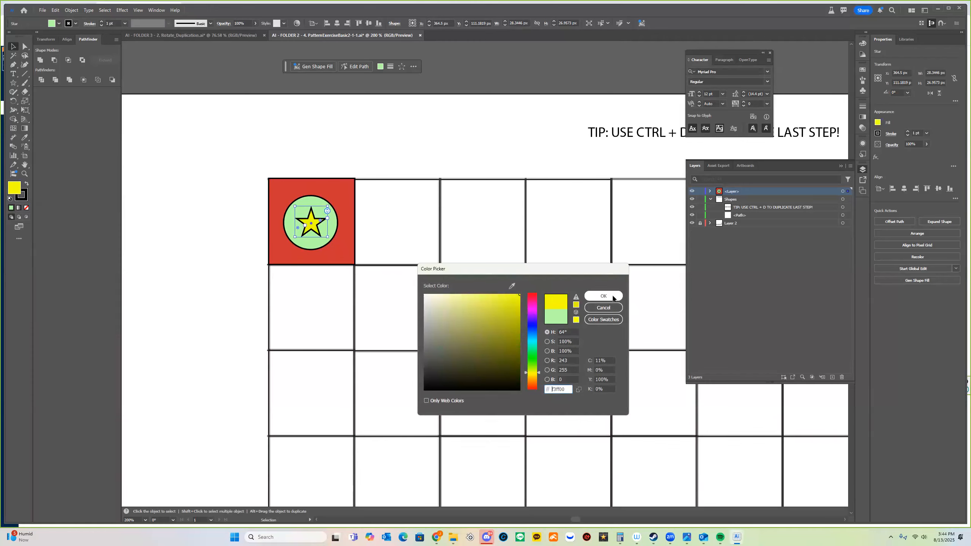
{"action": "left_click", "coordinate": [420, 222]}
{"action": "key", "text": "z"}
{"action": "left_click", "coordinate": [338, 214]}
{"action": "left_click", "coordinate": [337, 214], "text": "alt"}
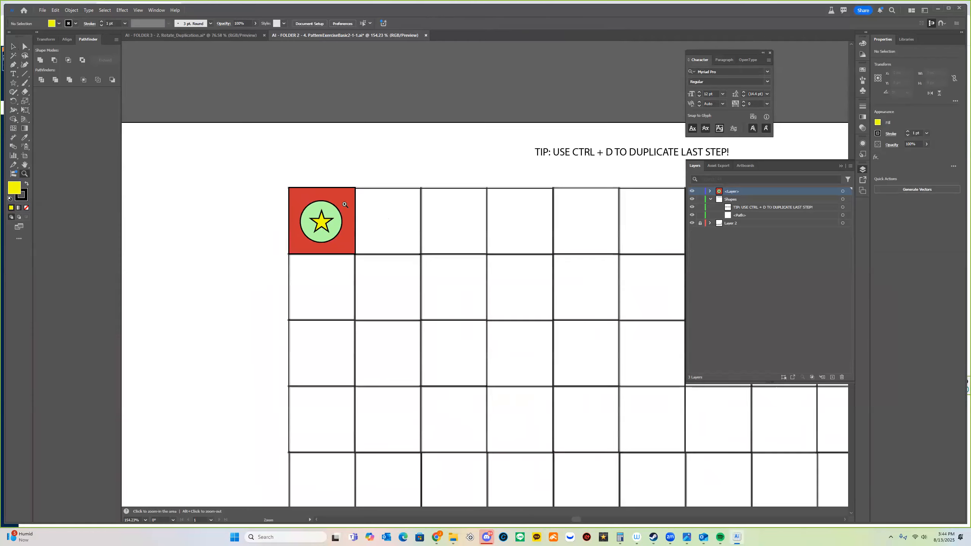
{"action": "left_click", "coordinate": [504, 271], "text": "alt"}
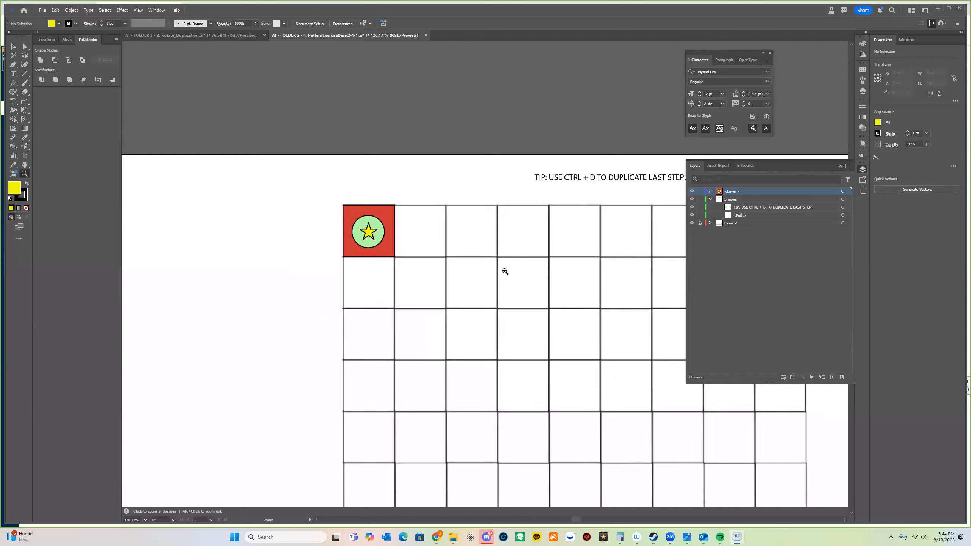
{"action": "left_click", "coordinate": [514, 263], "text": "alt"}
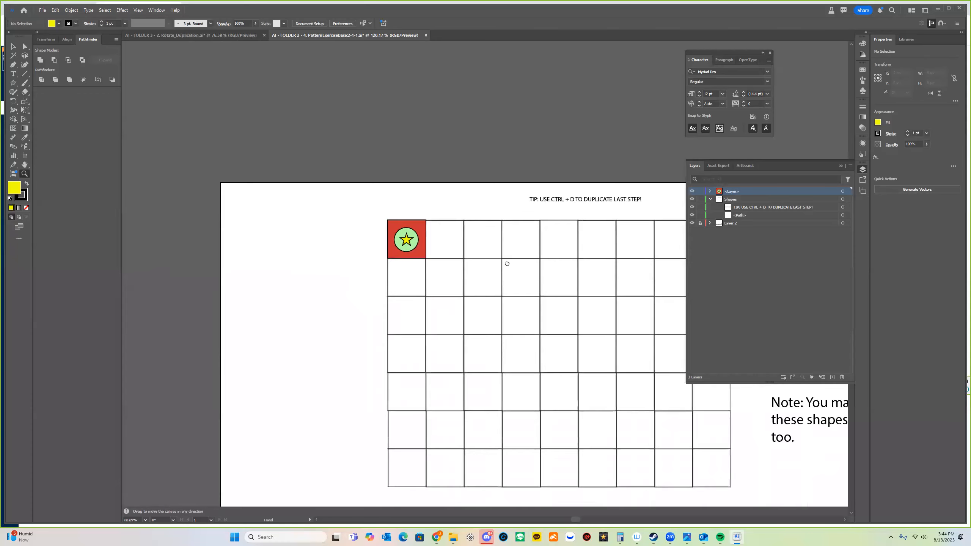
Select the red square, green circle and yellow star and group them as one tile.
{"action": "key", "text": "v"}
{"action": "left_click_drag", "start_coordinate": [394, 291], "coordinate": [347, 259]}
{"action": "right_click", "coordinate": [375, 261]}
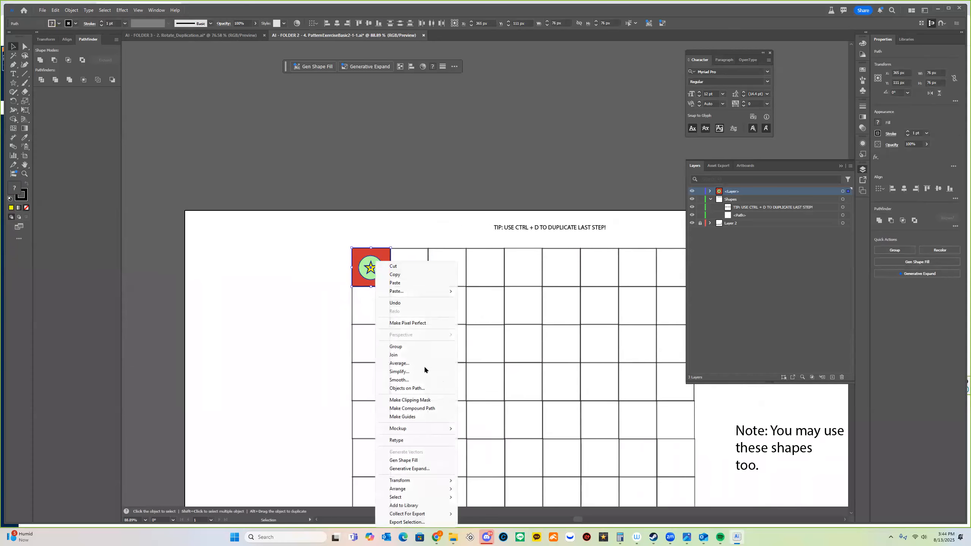
{"action": "left_click", "coordinate": [419, 349]}
{"action": "left_click", "coordinate": [224, 292]}
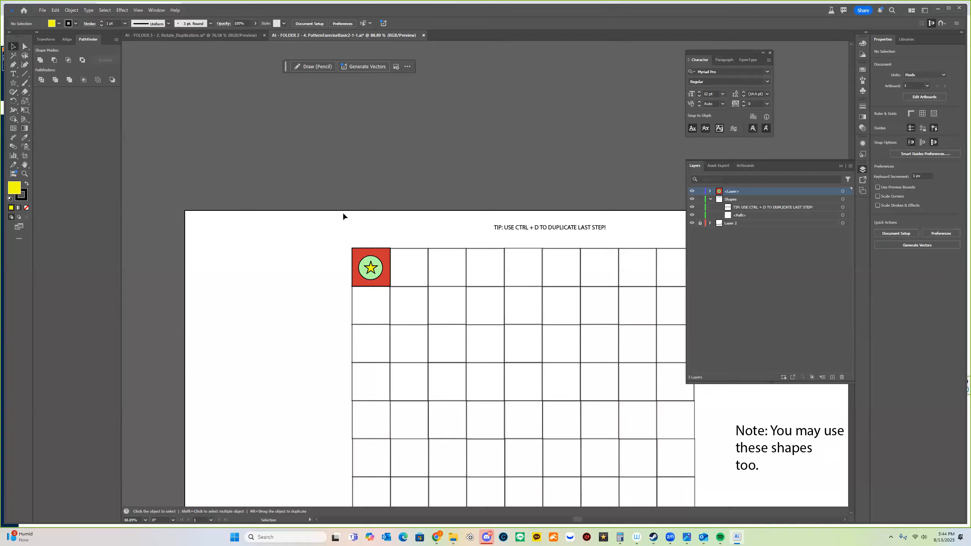
Undo an accidental move of the TIP text and zoom in on the grouped first tile.
{"action": "left_click_drag", "start_coordinate": [346, 228], "coordinate": [466, 321]}
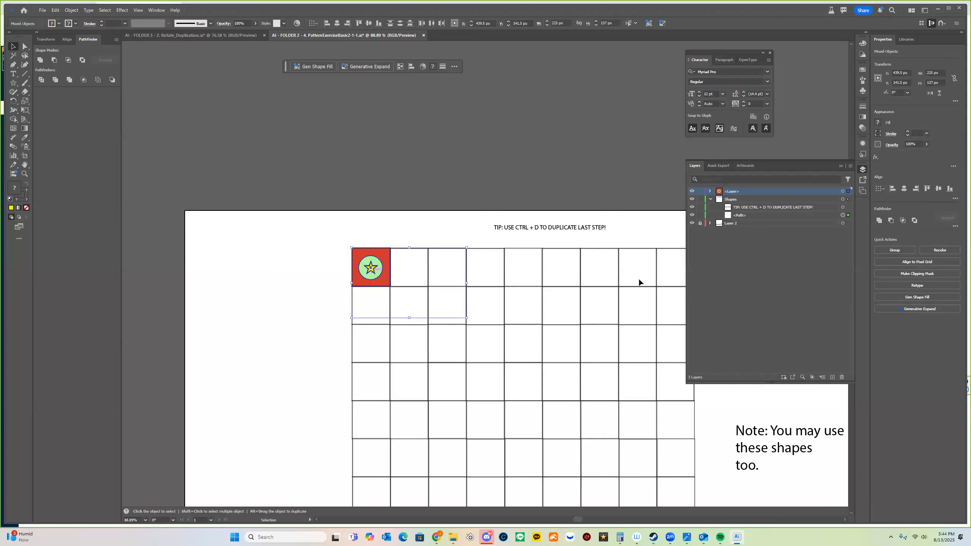
{"action": "left_click_drag", "start_coordinate": [519, 238], "coordinate": [431, 322]}
{"action": "key", "text": "ctrl+z"}
{"action": "left_click_drag", "start_coordinate": [337, 223], "coordinate": [377, 271]}
{"action": "key", "text": "z"}
{"action": "left_click", "coordinate": [401, 276]}
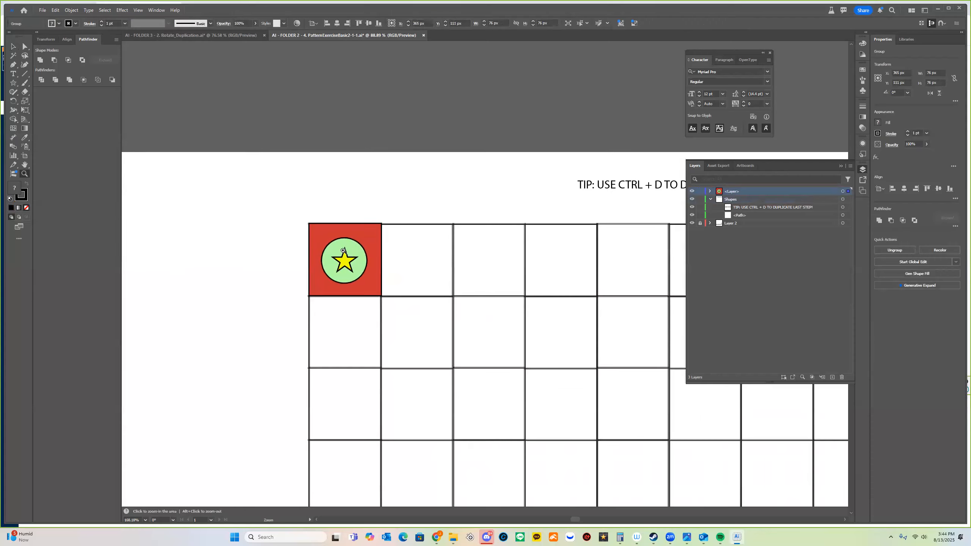
{"action": "left_click_drag", "start_coordinate": [461, 281], "coordinate": [461, 287]}
{"action": "key", "text": "v"}
{"action": "left_click", "coordinate": [387, 260]}
{"action": "left_click", "coordinate": [367, 277]}
{"action": "right_click", "coordinate": [351, 251]}
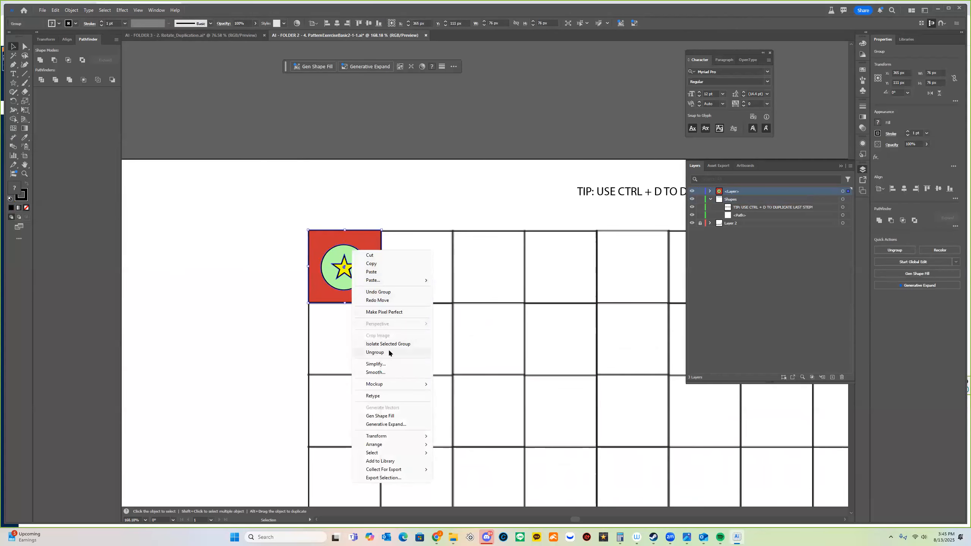
{"action": "left_click", "coordinate": [415, 198]}
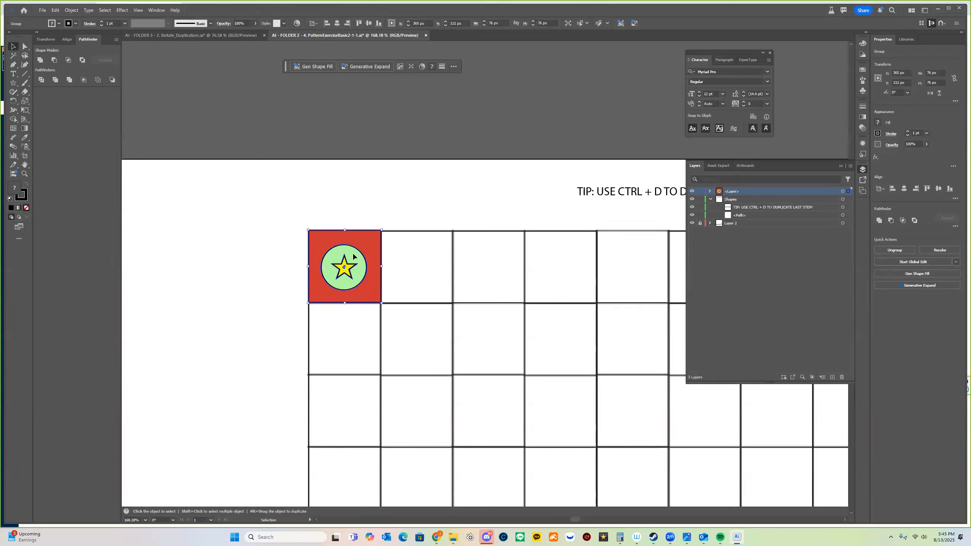
Copy the tile one cell right and repeat the duplication until the top row holds nine tiles.
{"action": "left_click_drag", "start_coordinate": [353, 257], "coordinate": [427, 267]}
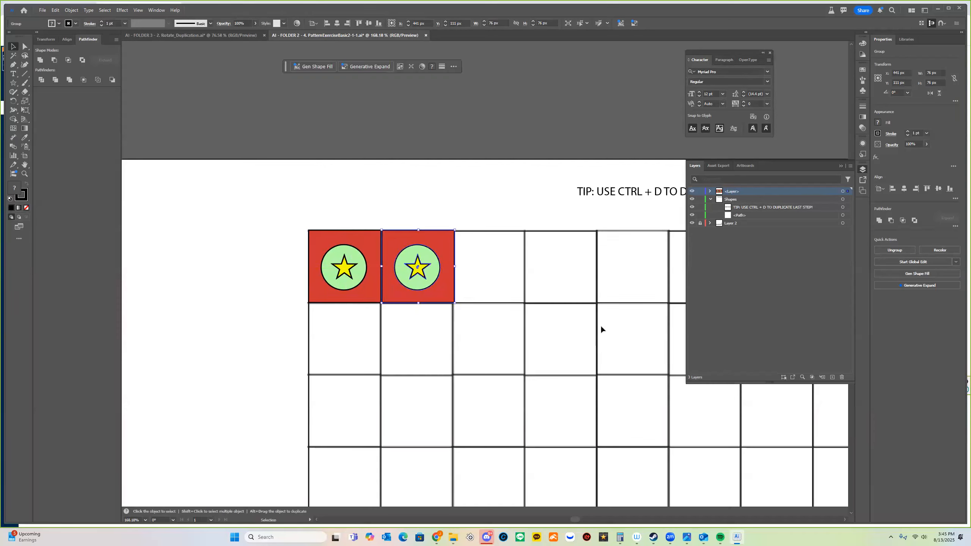
{"action": "left_click", "coordinate": [842, 167]}
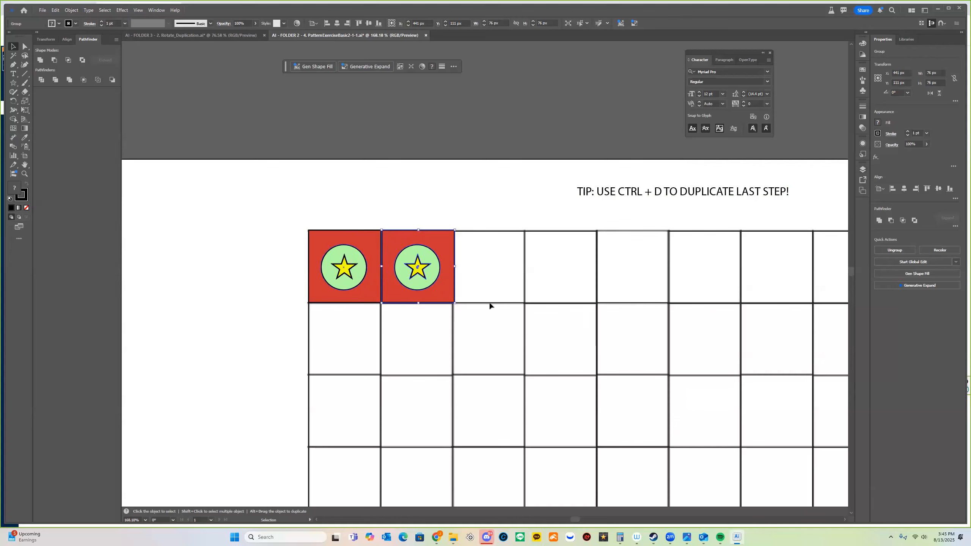
{"action": "left_click_drag", "start_coordinate": [800, 352], "coordinate": [661, 340]}
{"action": "left_click_drag", "start_coordinate": [498, 285], "coordinate": [459, 288]}
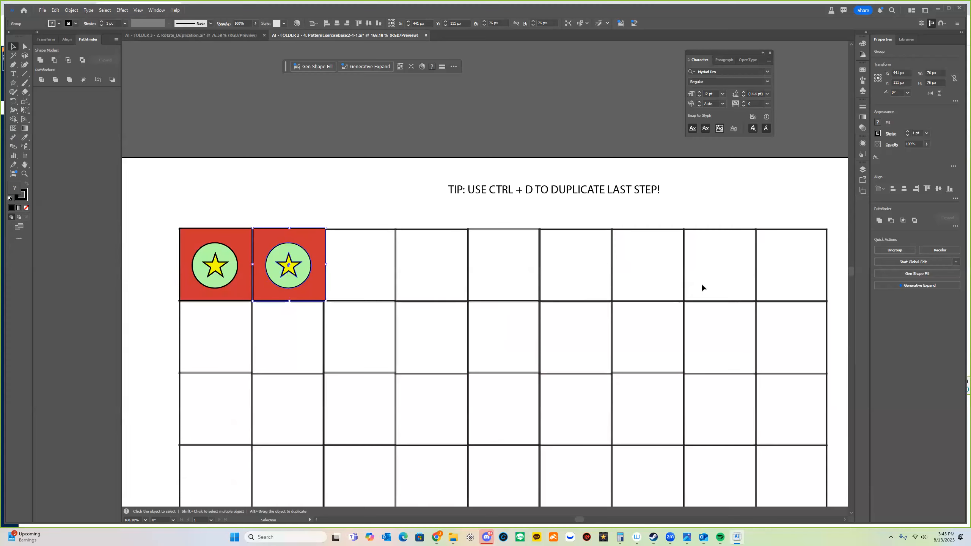
{"action": "key", "text": "a"}
{"action": "key", "text": "ctrl+d"}
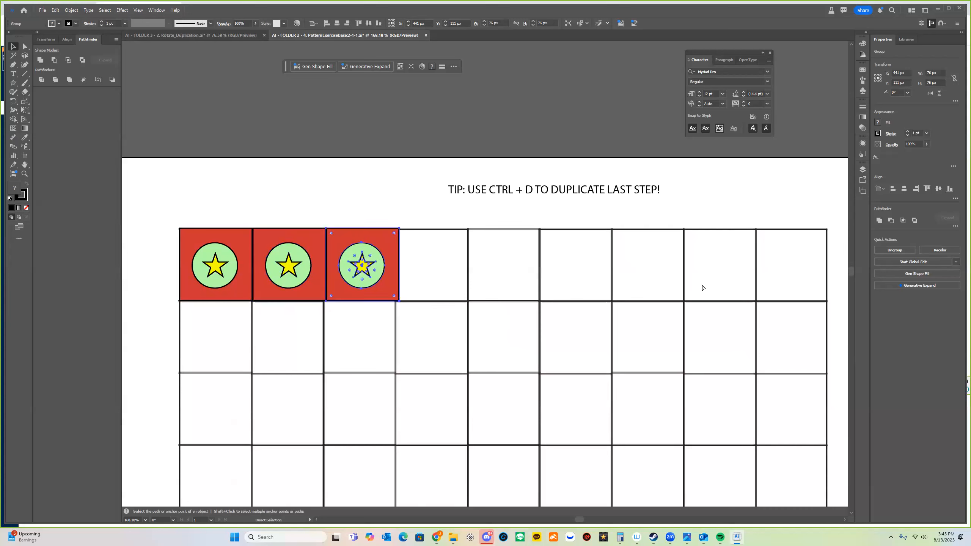
{"action": "key", "text": "ctrl+d"}
{"action": "key", "text": "ctrl+d"}
{"action": "key", "text": "ctrl+d"}
{"action": "key", "text": "ctrl+d"}
{"action": "key", "text": "ctrl+d"}
{"action": "key", "text": "ctrl+d"}
{"action": "key", "text": "v"}
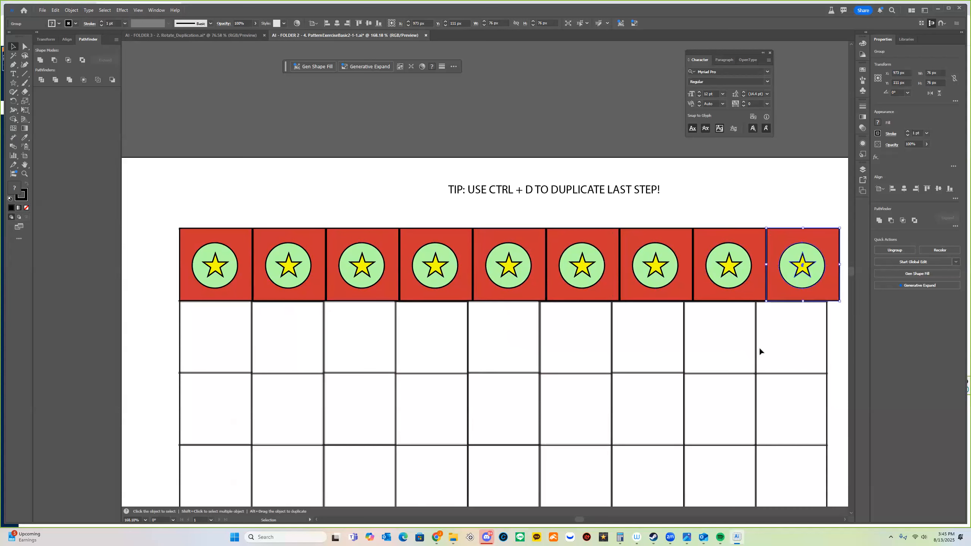
{"action": "key", "text": "z"}
{"action": "left_click", "coordinate": [727, 347], "text": "alt"}
{"action": "left_click_drag", "start_coordinate": [740, 349], "coordinate": [601, 243]}
Select the nine-tile top row and begin scaling it to fit the grid.
{"action": "key", "text": "v"}
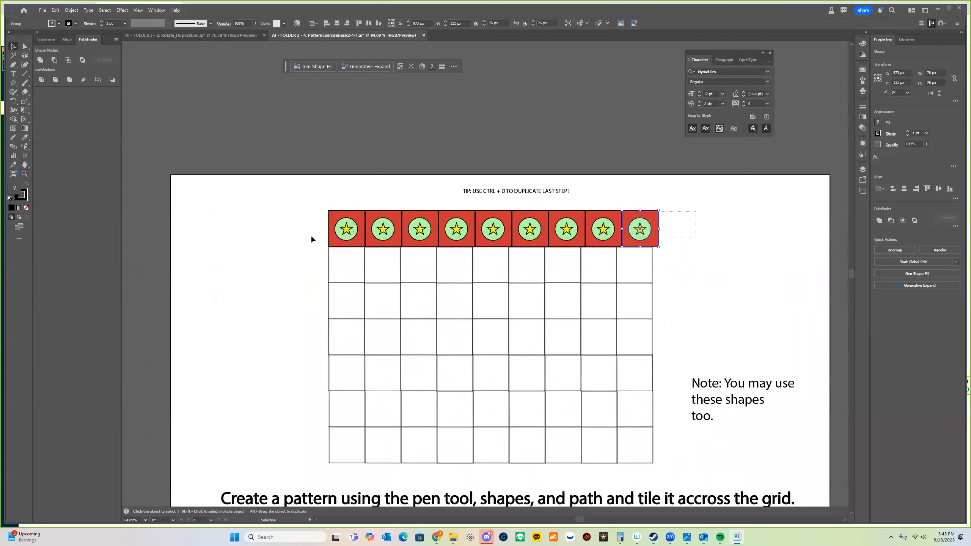
{"action": "left_click_drag", "start_coordinate": [311, 236], "coordinate": [308, 237]}
{"action": "left_click_drag", "start_coordinate": [659, 210], "coordinate": [659, 211]}
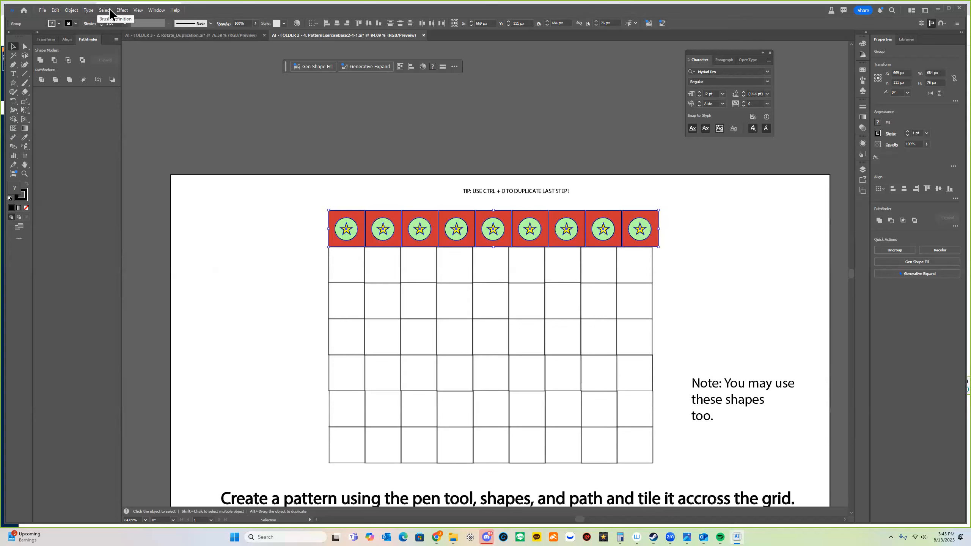
Turn off Smart Guides and Snap to Point in the View menu.
{"action": "left_click", "coordinate": [138, 10]}
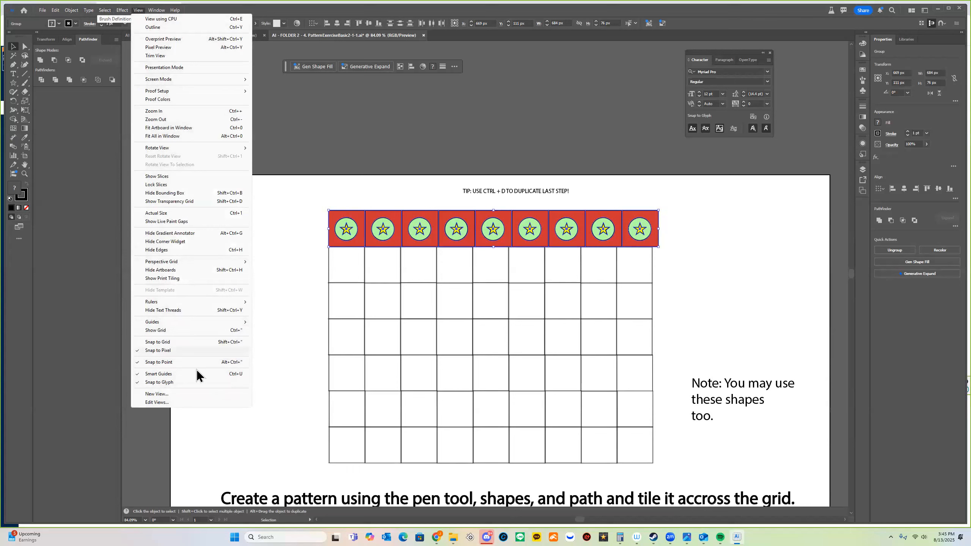
{"action": "left_click", "coordinate": [197, 374]}
{"action": "left_click", "coordinate": [138, 10]}
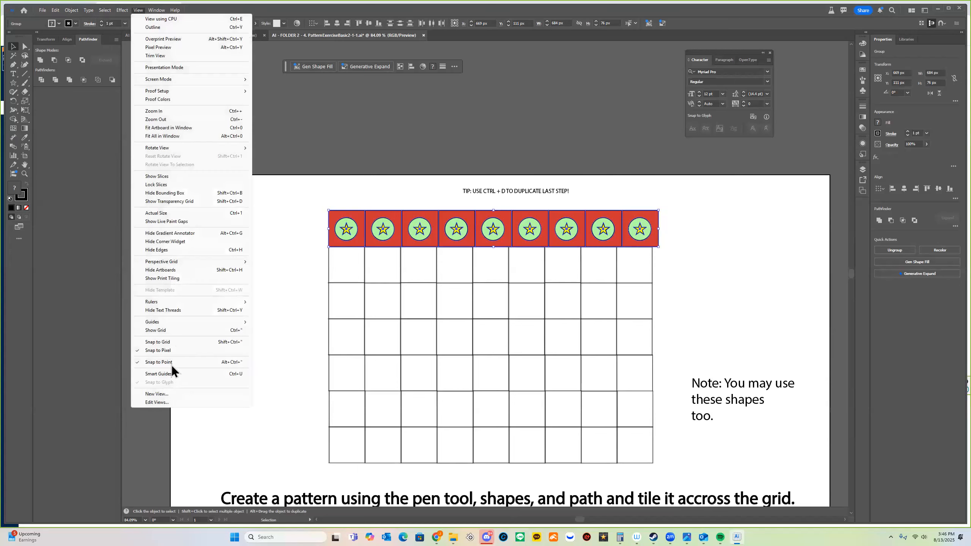
{"action": "left_click", "coordinate": [173, 362]}
{"action": "left_click", "coordinate": [138, 9]}
{"action": "left_click", "coordinate": [586, 256]}
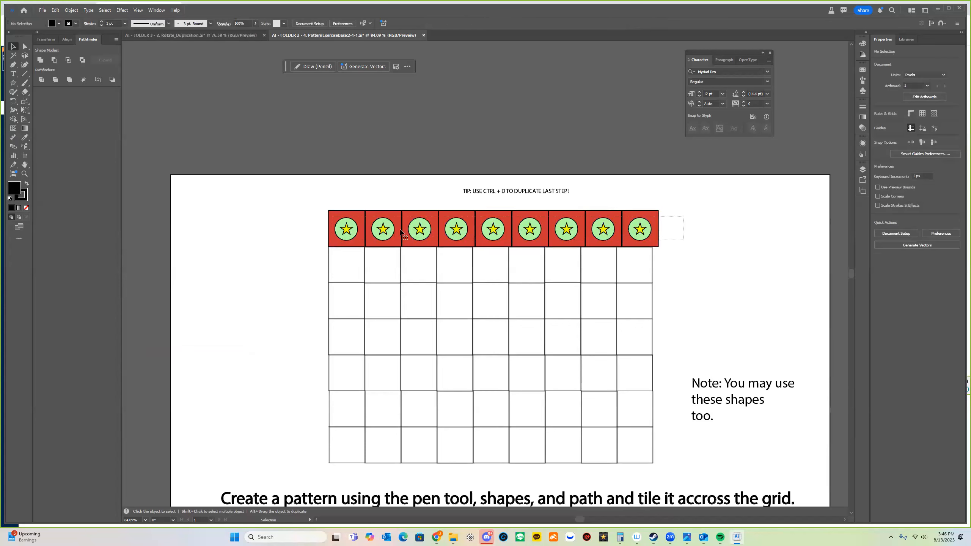
Narrow the tile row to about 672 px so it lines up with the nine columns.
{"action": "left_click_drag", "start_coordinate": [659, 211], "coordinate": [673, 212]}
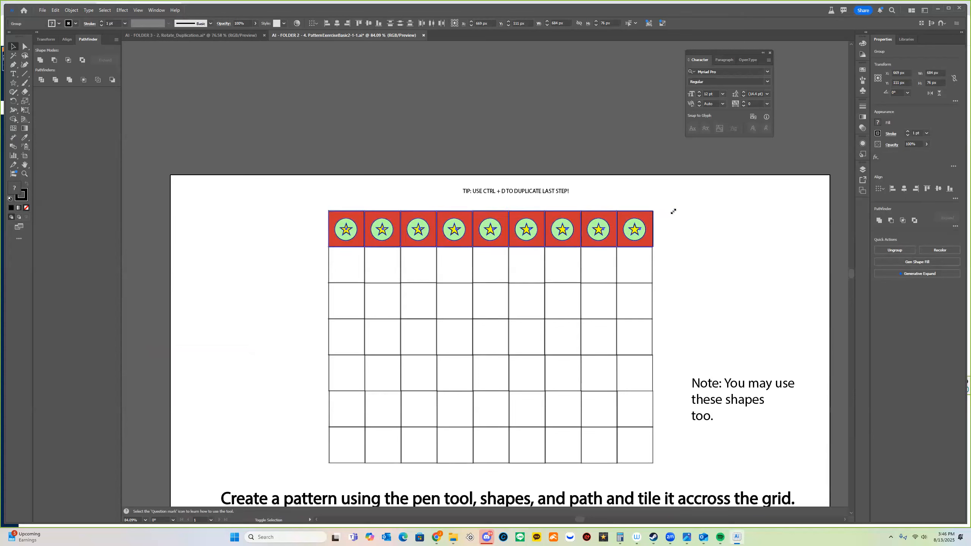
{"action": "left_click", "coordinate": [122, 10]}
{"action": "mouse_move", "coordinate": [133, 8]}
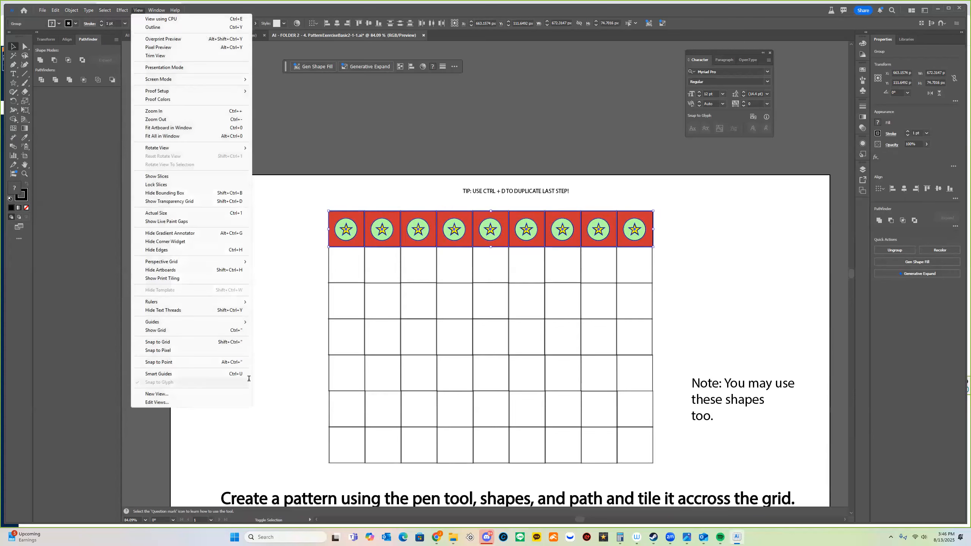
{"action": "left_click", "coordinate": [434, 252]}
{"action": "key", "text": "z"}
{"action": "left_click", "coordinate": [663, 284]}
Copy the nine-tile row down into grid row 2, then repeat the copy to fill rows 3–7.
{"action": "left_click_drag", "start_coordinate": [662, 283], "coordinate": [675, 283]}
{"action": "left_click_drag", "start_coordinate": [564, 278], "coordinate": [423, 276]}
{"action": "key", "text": "v"}
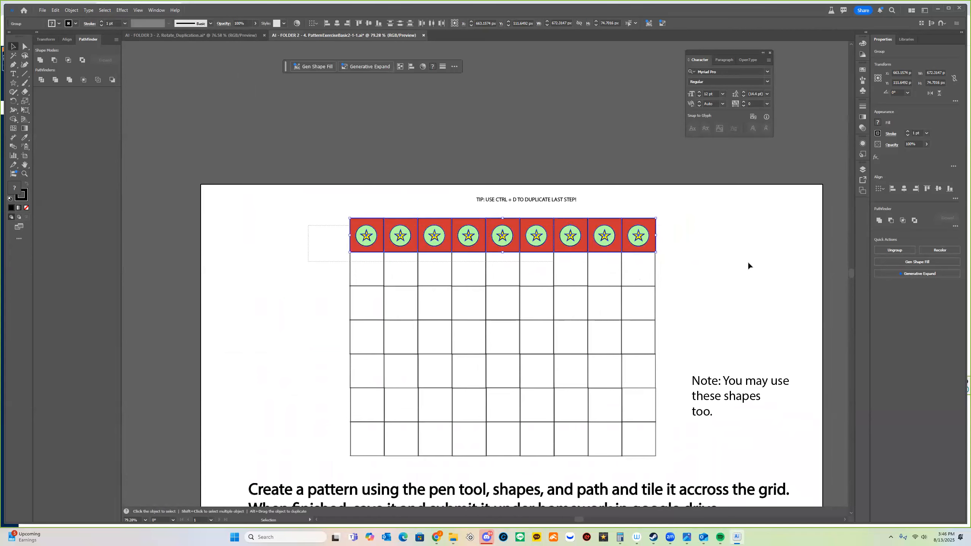
{"action": "left_click_drag", "start_coordinate": [314, 220], "coordinate": [702, 267]}
{"action": "right_click", "coordinate": [499, 233]}
{"action": "left_click", "coordinate": [773, 285]}
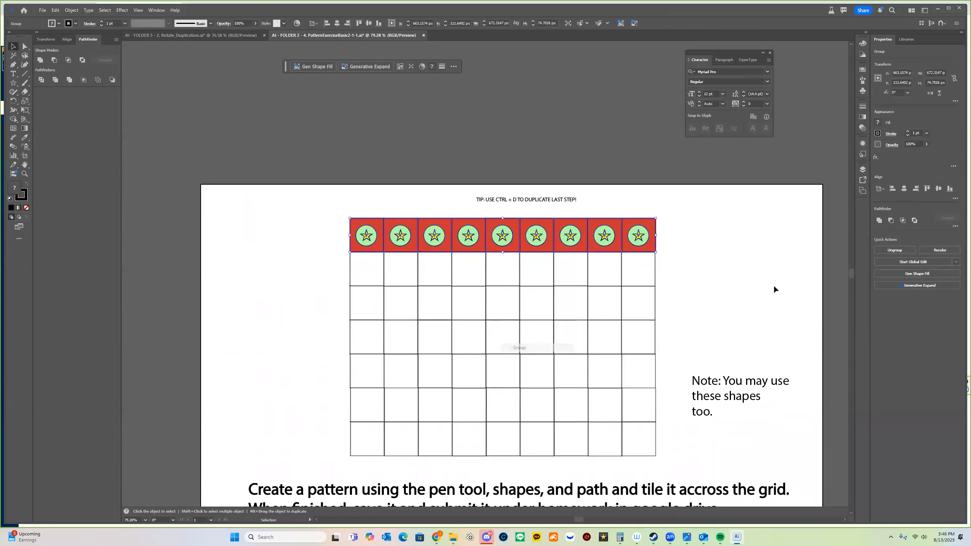
{"action": "left_click", "coordinate": [596, 246]}
{"action": "left_click_drag", "start_coordinate": [600, 244], "coordinate": [603, 277]}
{"action": "left_click_drag", "start_coordinate": [694, 288], "coordinate": [695, 288]}
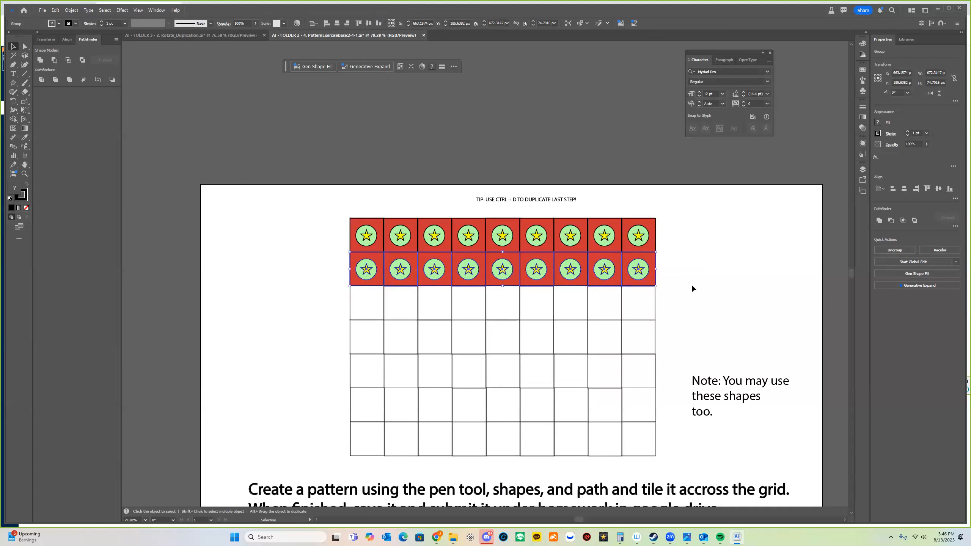
{"action": "key", "text": "ctrl+d"}
{"action": "key", "text": "ctrl+d"}
{"action": "key", "text": "ctrl+d"}
{"action": "key", "text": "ctrl+d"}
{"action": "key", "text": "ctrl+d"}
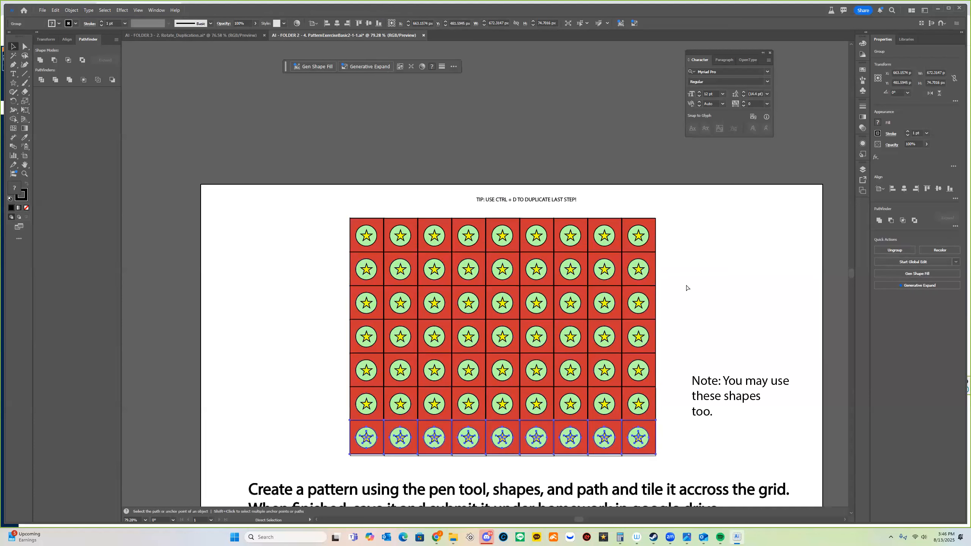
{"action": "left_click", "coordinate": [152, 372]}
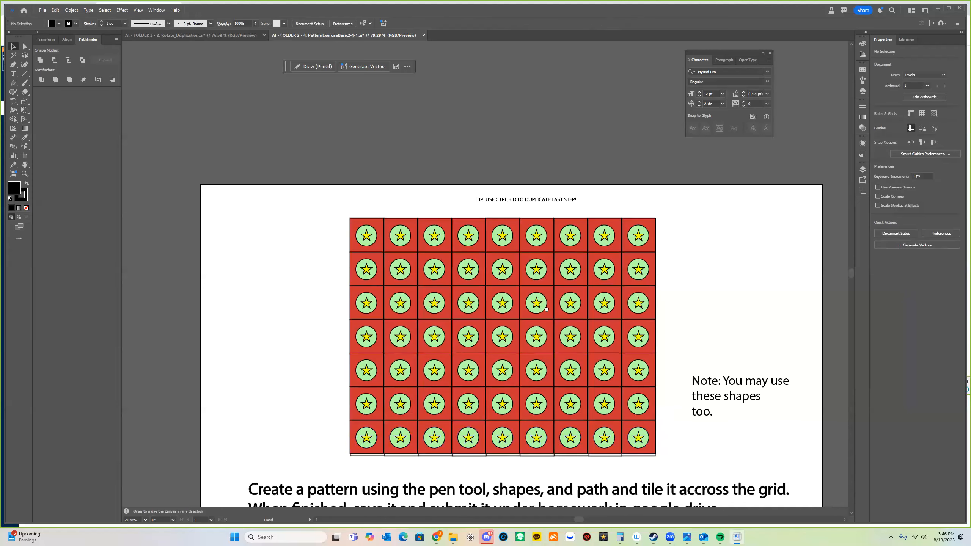
{"action": "left_click_drag", "start_coordinate": [546, 308], "coordinate": [523, 264]}
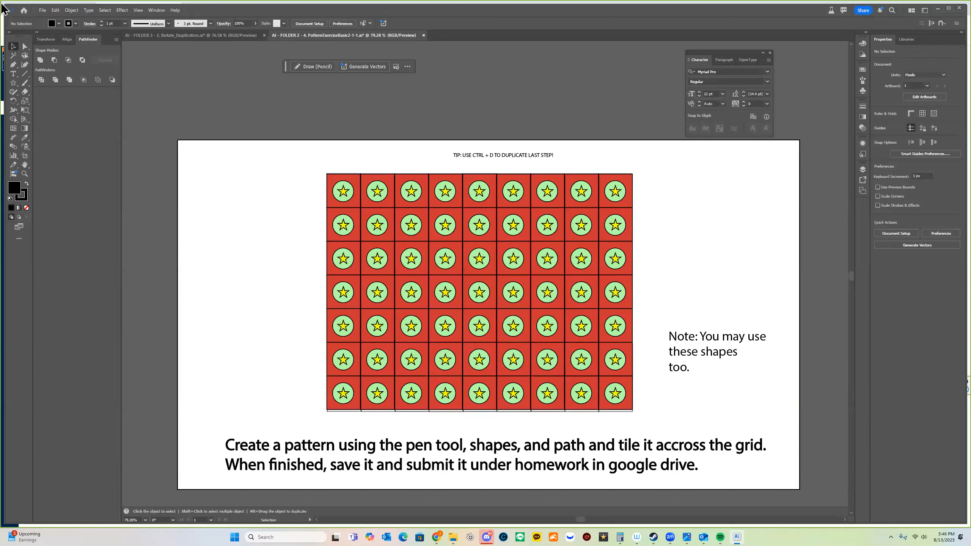
Save the file as an Illustrator document on this computer with your name prefixed to the file name.
{"action": "left_click", "coordinate": [42, 10]}
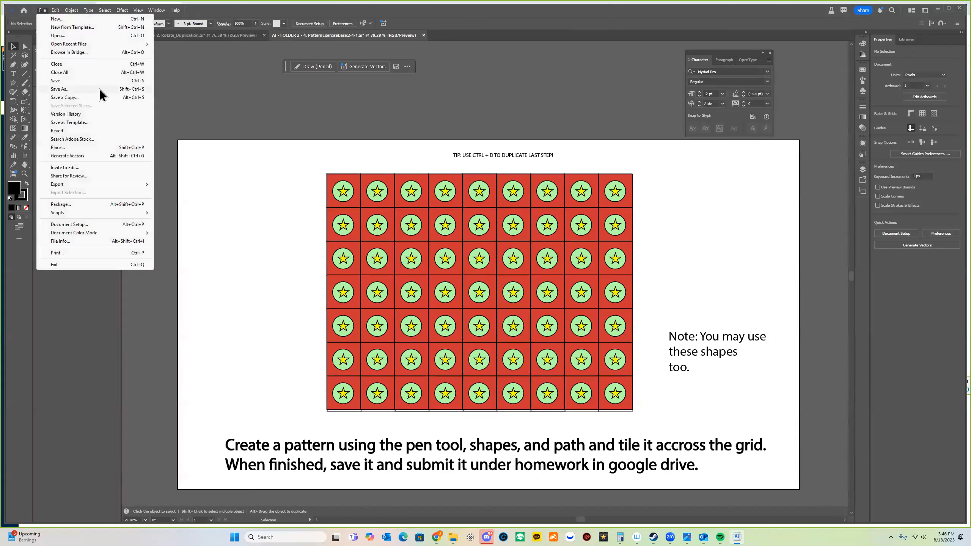
{"action": "left_click", "coordinate": [100, 89]}
{"action": "left_click", "coordinate": [528, 340]}
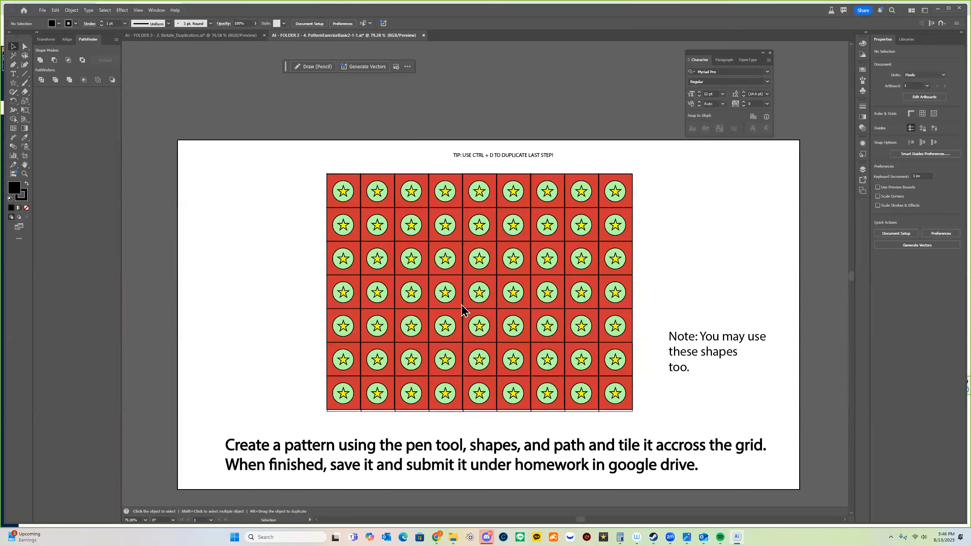
{"action": "key", "text": "Home"}
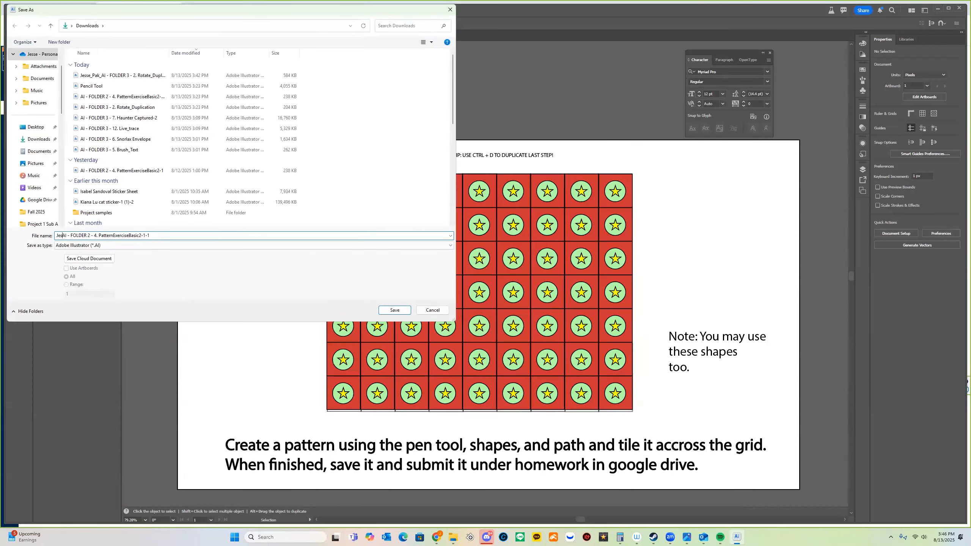
{"action": "key", "text": "Return"}
{"action": "key", "text": "Return"}
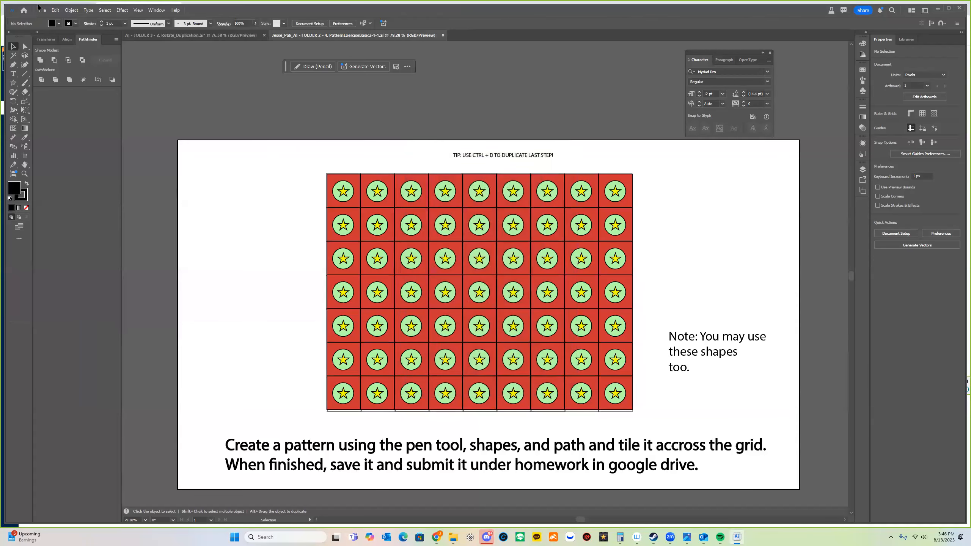
Export the artwork as a JPEG, accepting the RGB 72 ppi settings.
{"action": "left_click", "coordinate": [42, 10]}
{"action": "mouse_move", "coordinate": [84, 183]}
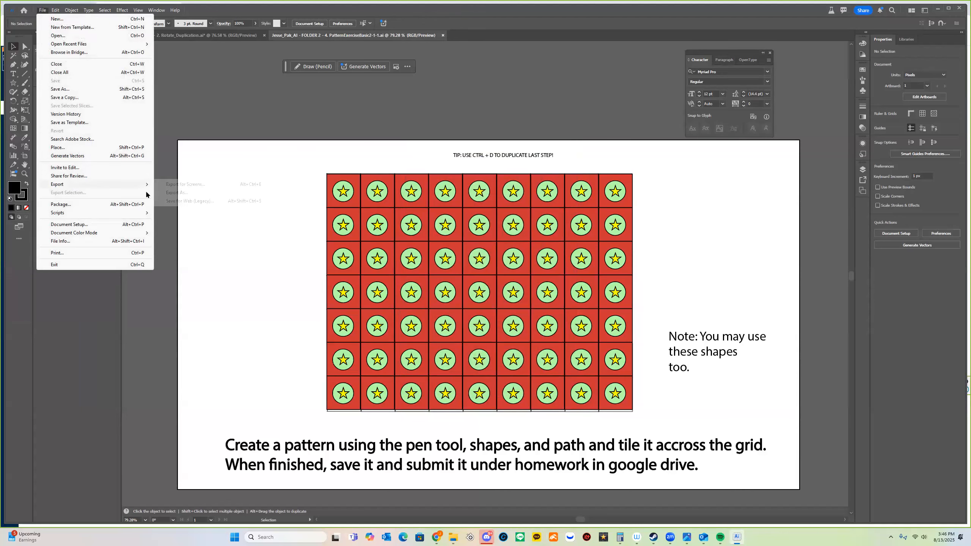
{"action": "left_click", "coordinate": [219, 191]}
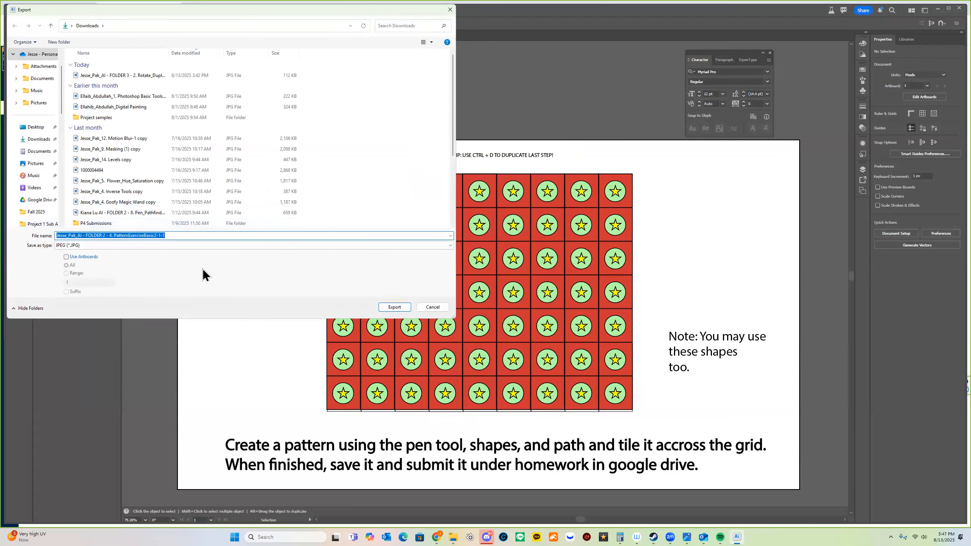
{"action": "left_click", "coordinate": [392, 307]}
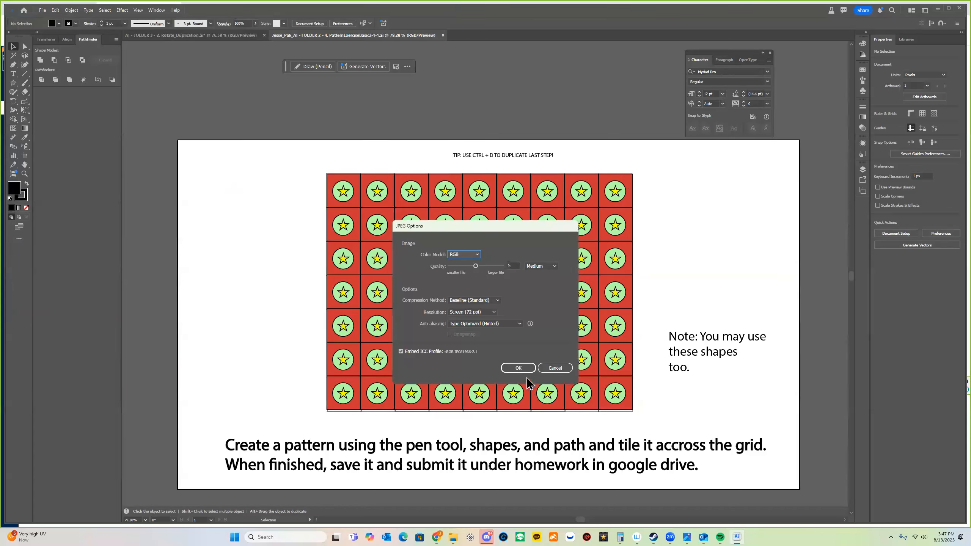
{"action": "left_click", "coordinate": [529, 368]}
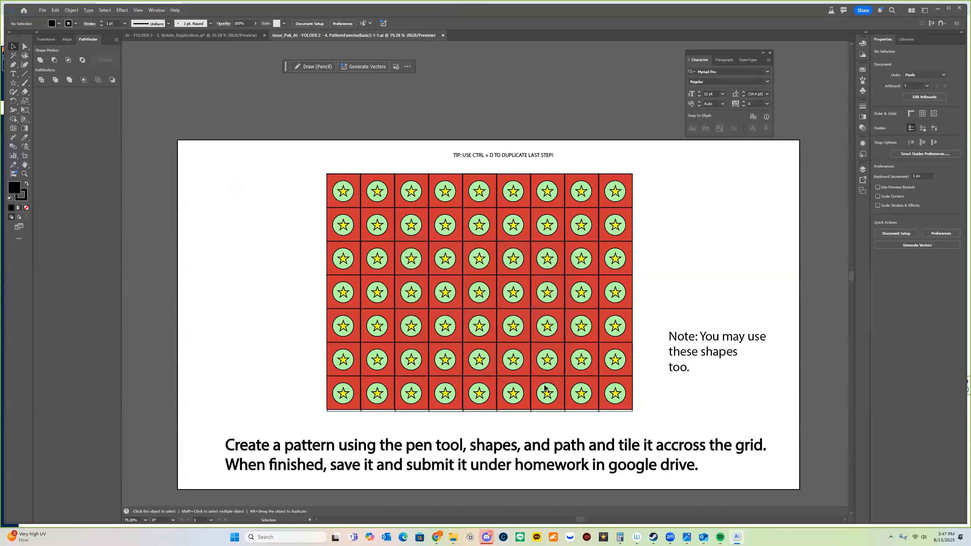